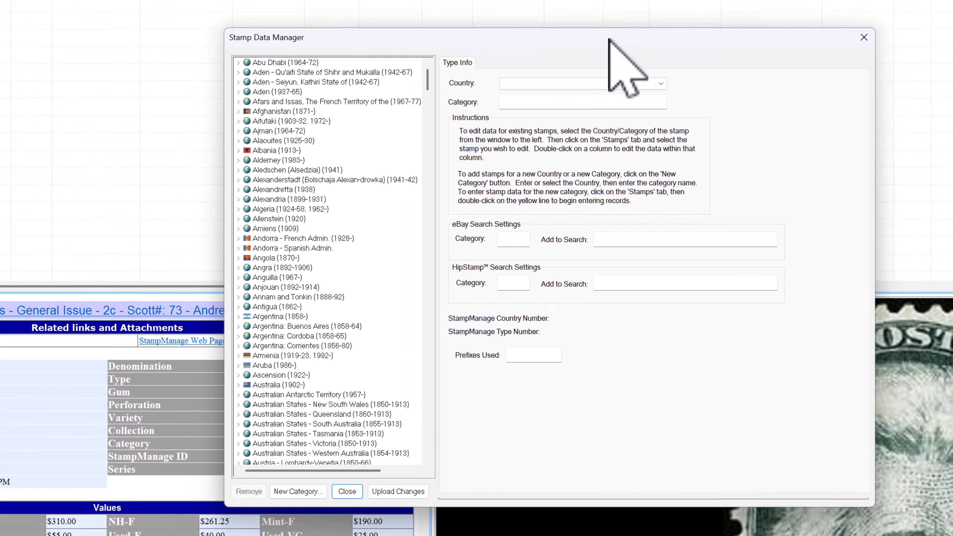
Open the stamp grid of the general issue category under Dahomey (1899-1945, 1960-76)
{"action": "scroll", "coordinate": [346, 187], "scroll_direction": "down", "scroll_amount": 3}
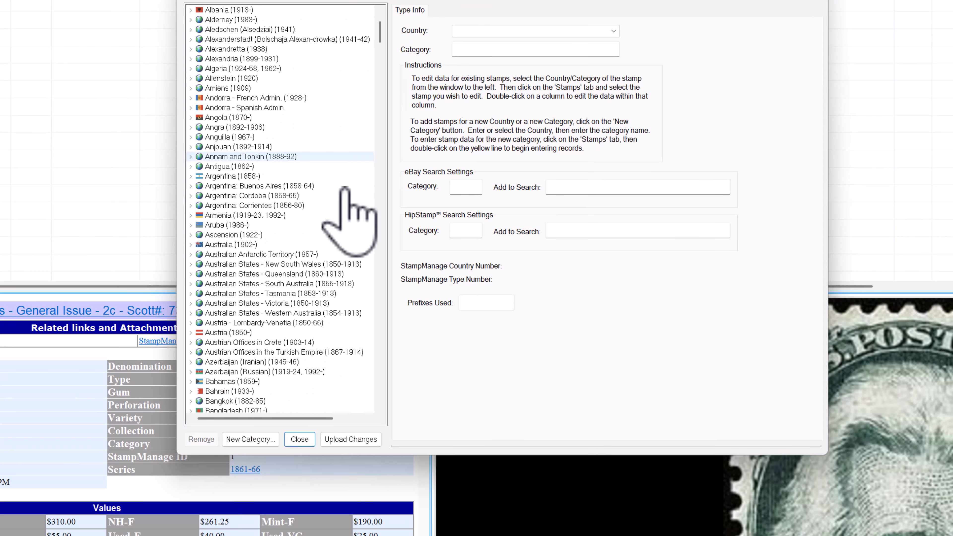
{"action": "scroll", "coordinate": [345, 190], "scroll_direction": "down", "scroll_amount": 13}
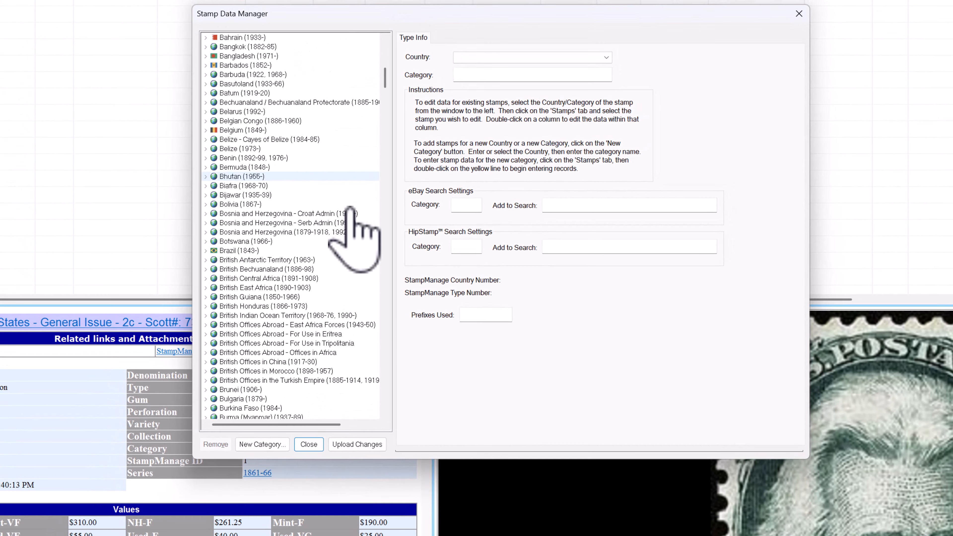
{"action": "scroll", "coordinate": [349, 210], "scroll_direction": "down", "scroll_amount": 16}
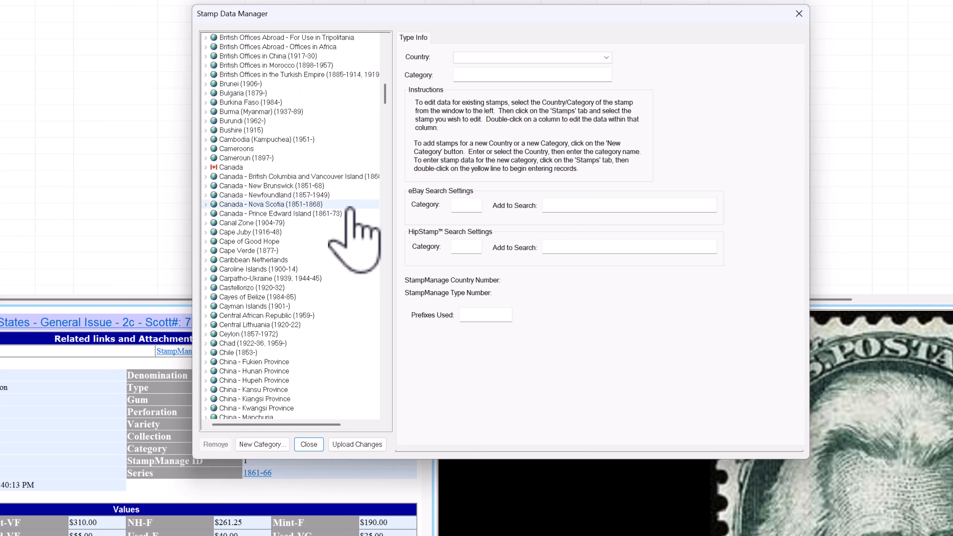
{"action": "scroll", "coordinate": [349, 210], "scroll_direction": "down", "scroll_amount": 17}
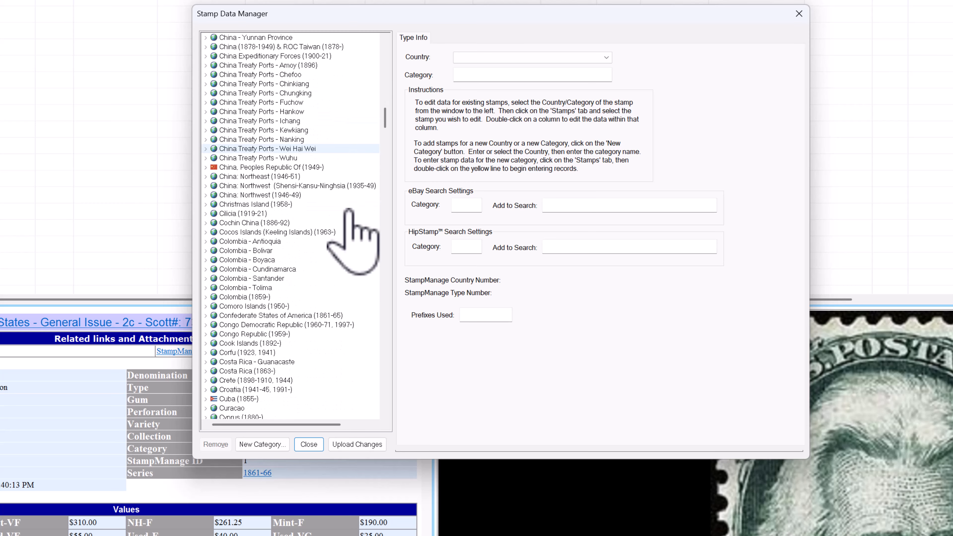
{"action": "scroll", "coordinate": [351, 239], "scroll_direction": "down", "scroll_amount": 5}
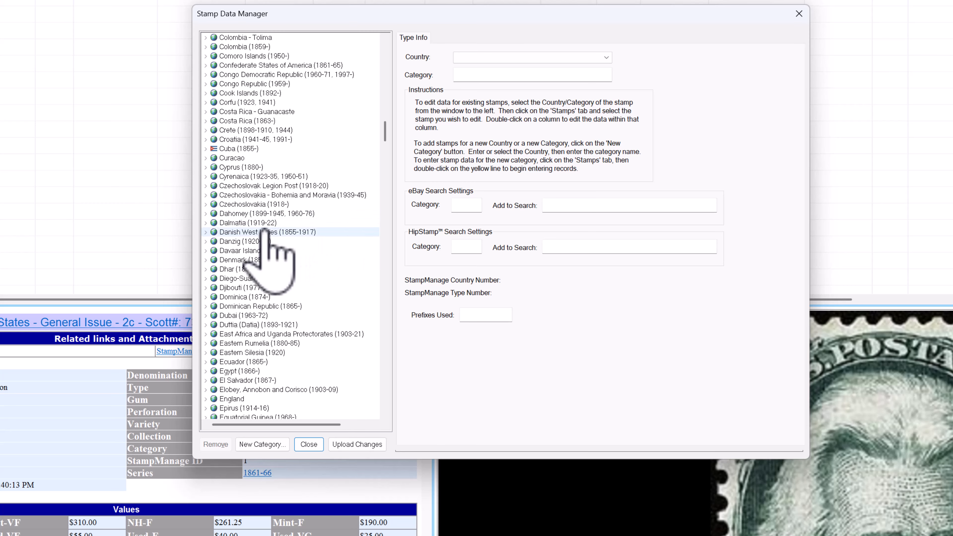
{"action": "left_click", "coordinate": [205, 214]}
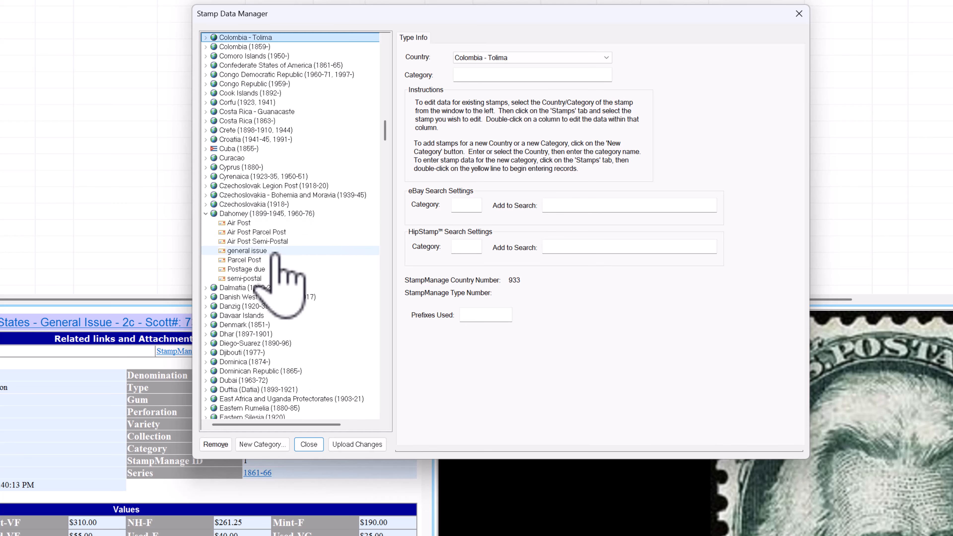
{"action": "left_click", "coordinate": [275, 253]}
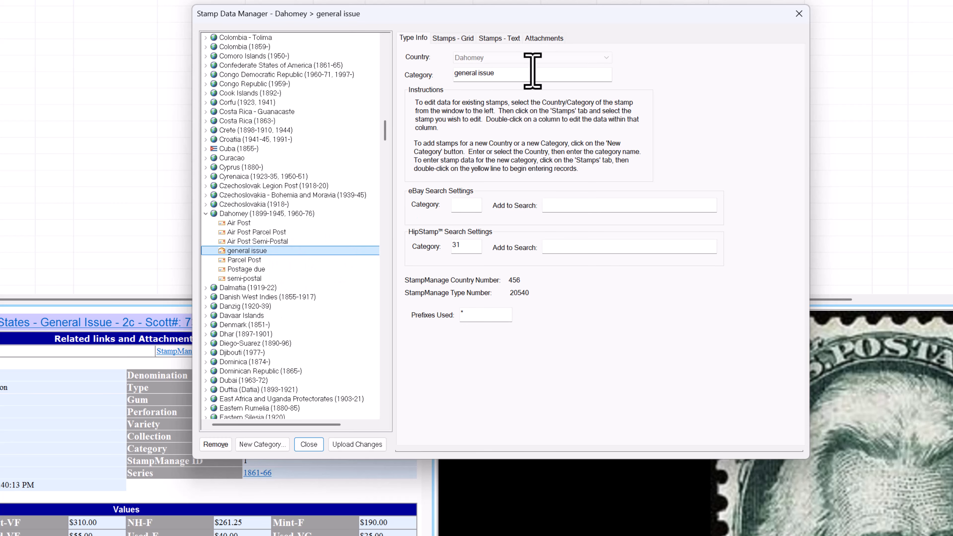
{"action": "left_click", "coordinate": [453, 37]}
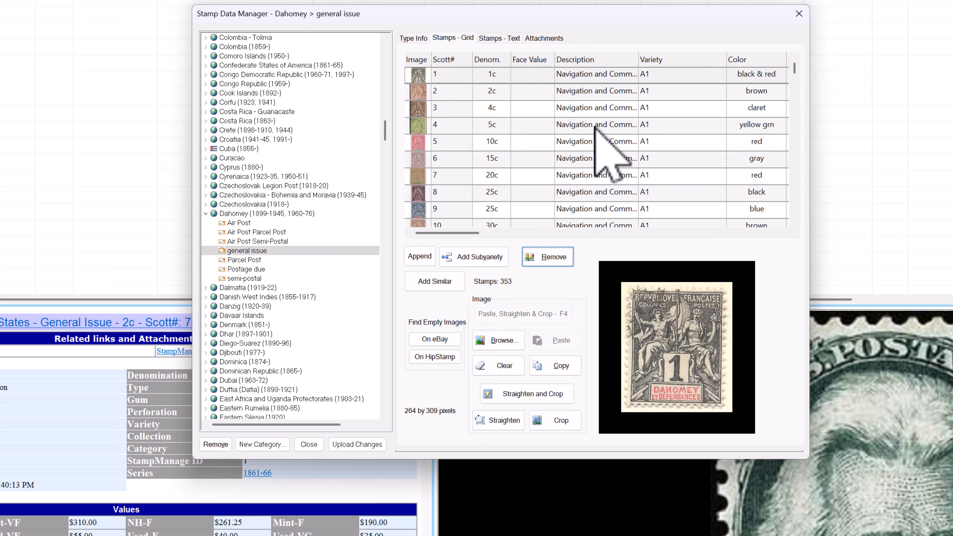
Examine the rows and columns of Dahomey's general issue grid, including the Mint-VF value of Scott# 47
{"action": "scroll", "coordinate": [597, 130], "scroll_direction": "down", "scroll_amount": 5}
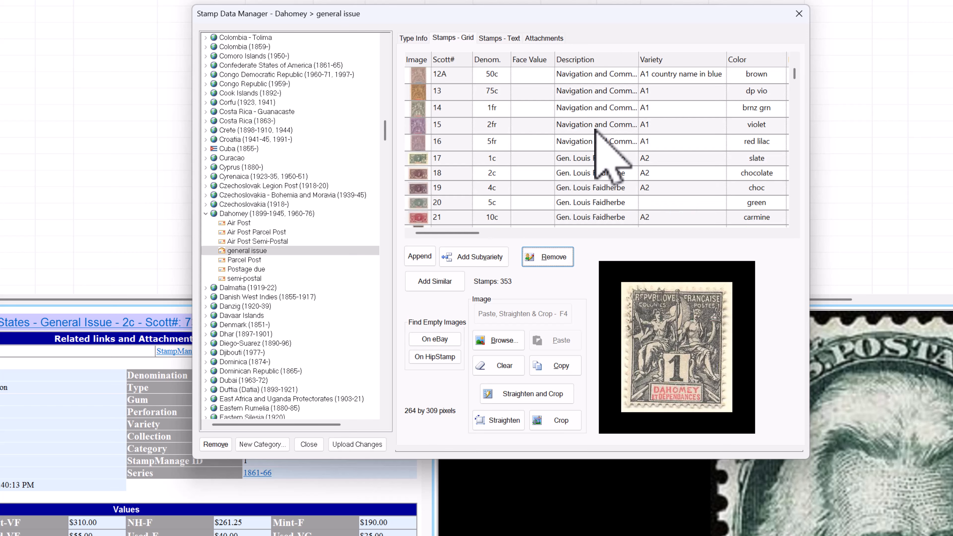
{"action": "scroll", "coordinate": [600, 143], "scroll_direction": "down", "scroll_amount": 4}
{"action": "scroll", "coordinate": [441, 152], "scroll_direction": "down", "scroll_amount": 5}
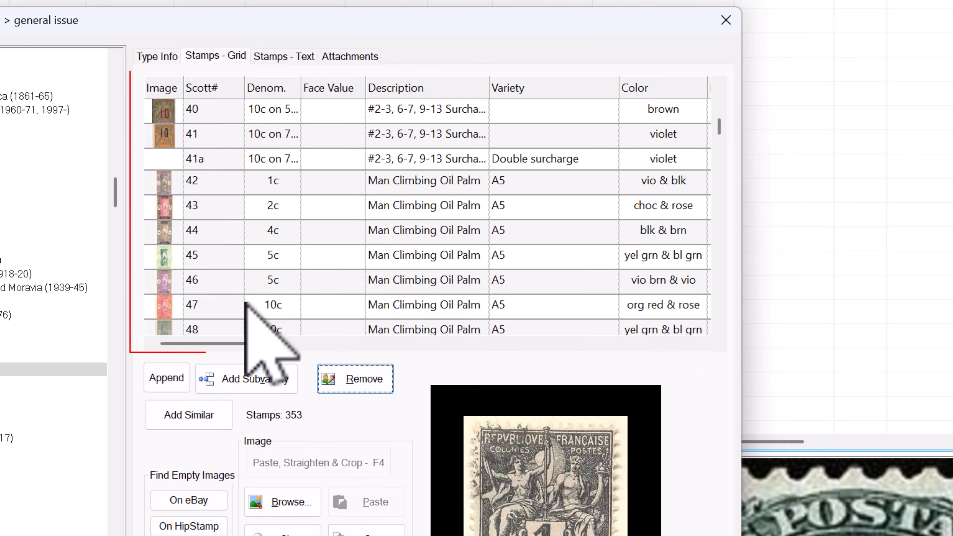
{"action": "left_click_drag", "start_coordinate": [393, 274], "coordinate": [414, 283]}
{"action": "left_click_drag", "start_coordinate": [280, 355], "coordinate": [236, 415]}
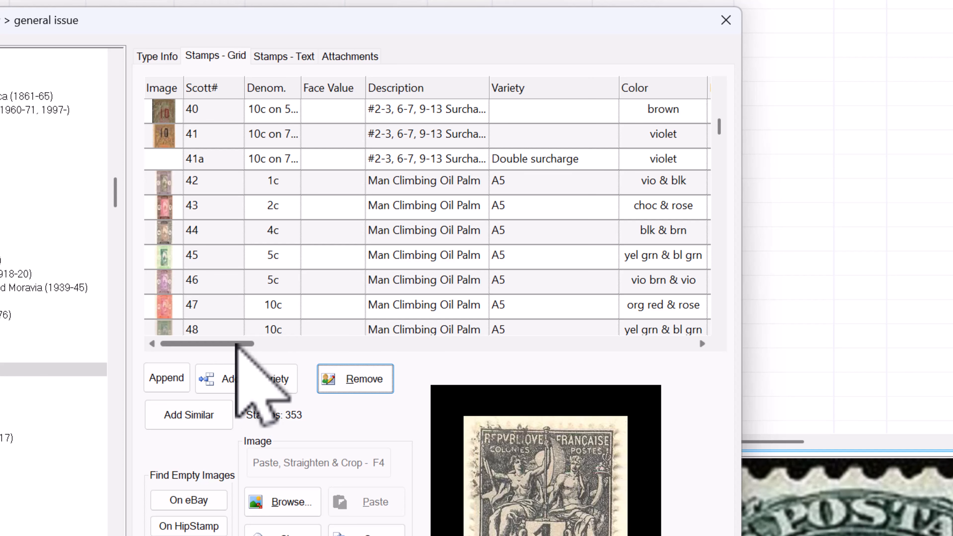
{"action": "left_click_drag", "start_coordinate": [240, 345], "coordinate": [379, 342]}
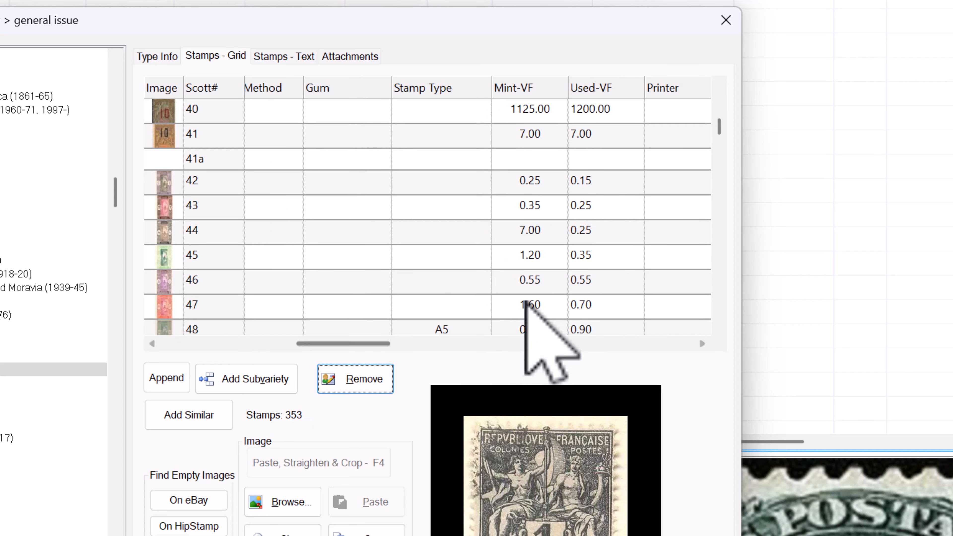
{"action": "left_click", "coordinate": [525, 303]}
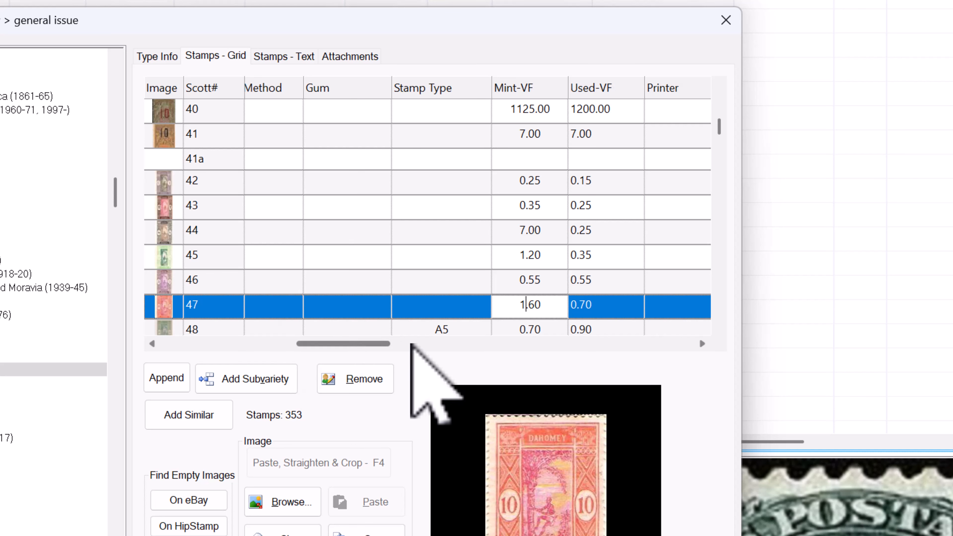
{"action": "mouse_move", "coordinate": [372, 342]}
{"action": "left_mouse_down"}
{"action": "mouse_move", "coordinate": [340, 342]}
{"action": "mouse_move", "coordinate": [441, 366]}
{"action": "mouse_move", "coordinate": [408, 368]}
{"action": "left_mouse_up"}
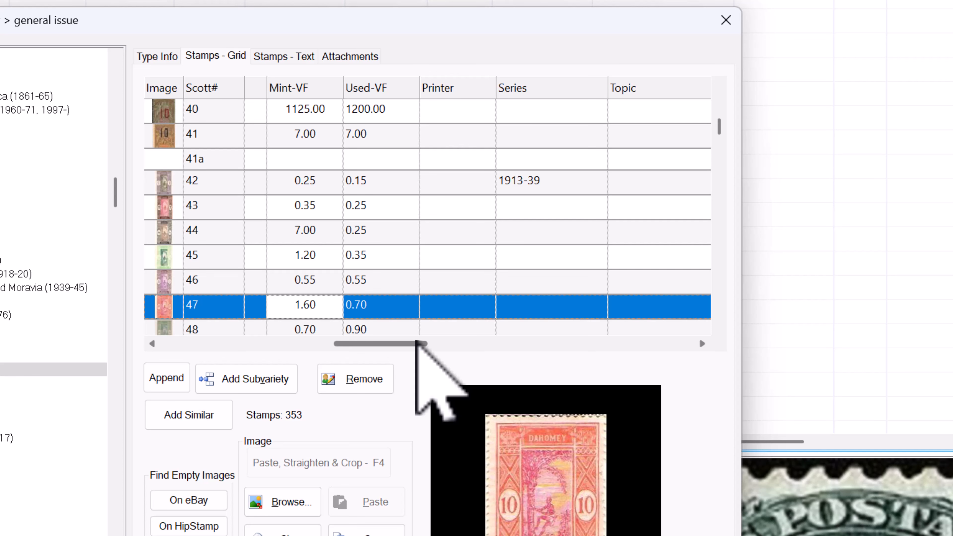
{"action": "left_click_drag", "start_coordinate": [416, 343], "coordinate": [211, 356]}
{"action": "scroll", "coordinate": [375, 252], "scroll_direction": "down", "scroll_amount": 7}
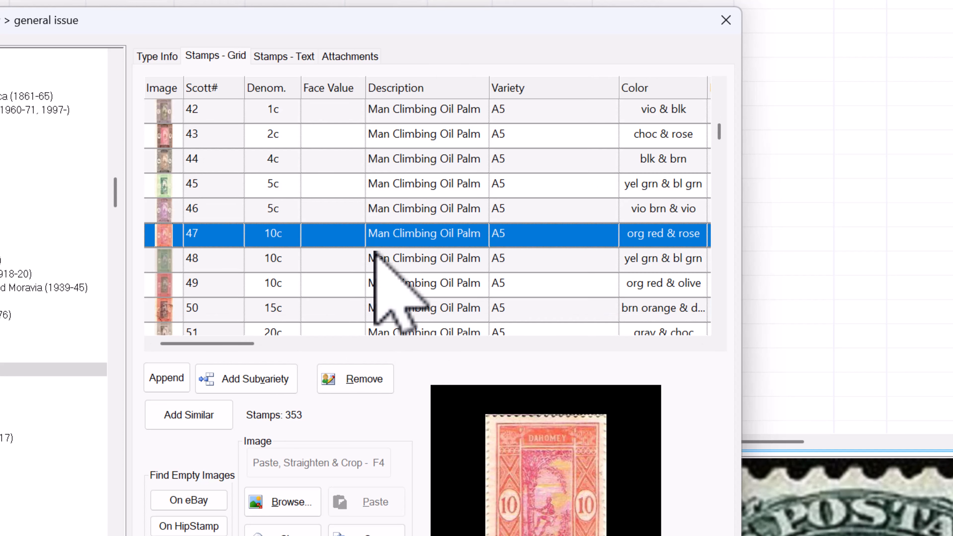
Step through the stamp records from Scott# 47 onward to view each stamp's image
{"action": "left_click", "coordinate": [168, 233]}
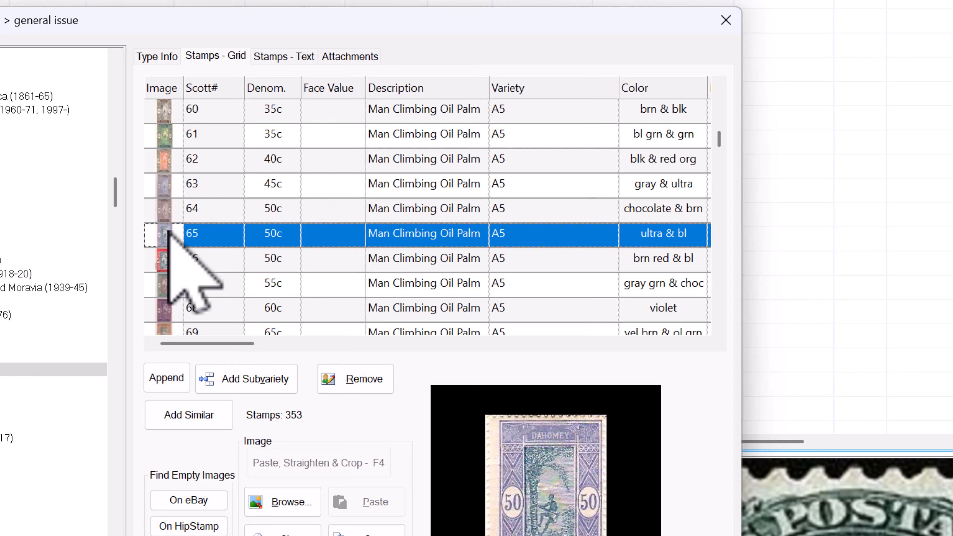
{"action": "key", "text": "Down"}
{"action": "key", "text": "Down"}
{"action": "key", "text": "Down"}
{"action": "key", "text": "Down"}
{"action": "key", "text": "Down"}
{"action": "key", "text": "Down"}
{"action": "key", "text": "Down"}
{"action": "key", "text": "Down"}
{"action": "key", "text": "Down"}
{"action": "key", "text": "Down"}
{"action": "key", "text": "Down"}
{"action": "key", "text": "Down"}
{"action": "key", "text": "Down"}
{"action": "key", "text": "Down"}
{"action": "key", "text": "Down"}
{"action": "key", "text": "Down"}
{"action": "key", "text": "Down"}
{"action": "key", "text": "Down"}
{"action": "key", "text": "Down"}
{"action": "key", "text": "Down"}
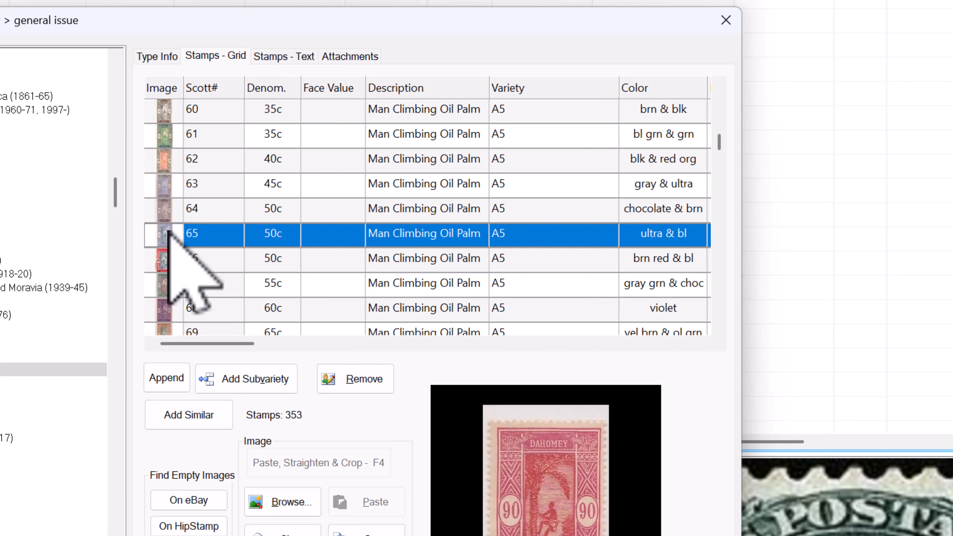
{"action": "key", "text": "Down"}
{"action": "key", "text": "Down"}
{"action": "key", "text": "Down"}
{"action": "key", "text": "Down"}
{"action": "key", "text": "Down"}
{"action": "key", "text": "Down"}
{"action": "key", "text": "Down"}
{"action": "key", "text": "Down"}
{"action": "key", "text": "Down"}
{"action": "key", "text": "Down"}
{"action": "key", "text": "Down"}
{"action": "key", "text": "Down"}
{"action": "key", "text": "Down"}
{"action": "key", "text": "Down"}
{"action": "key", "text": "Down"}
{"action": "key", "text": "Down"}
{"action": "key", "text": "Down"}
{"action": "key", "text": "Down"}
{"action": "key", "text": "Down"}
{"action": "key", "text": "Down"}
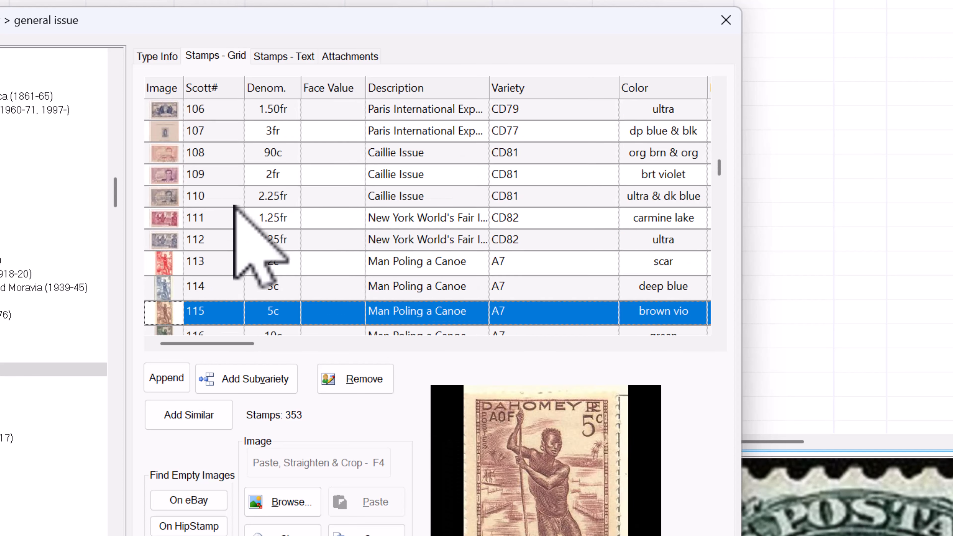
Enter Leopard as the description of the 30fr stamp Scott# 253
{"action": "scroll", "coordinate": [248, 241], "scroll_direction": "down", "scroll_amount": 3}
{"action": "scroll", "coordinate": [241, 213], "scroll_direction": "down", "scroll_amount": 3}
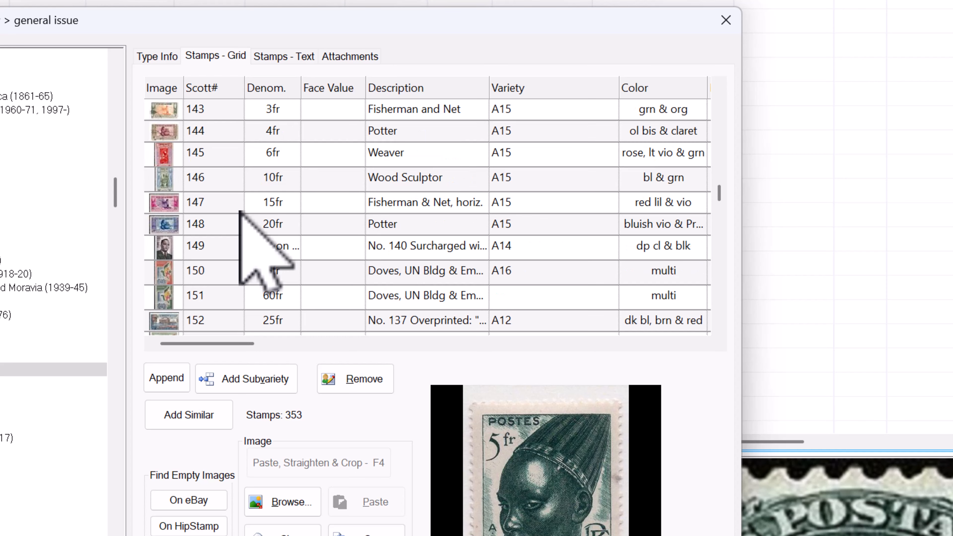
{"action": "scroll", "coordinate": [241, 213], "scroll_direction": "down", "scroll_amount": 4}
{"action": "scroll", "coordinate": [241, 212], "scroll_direction": "down", "scroll_amount": 6}
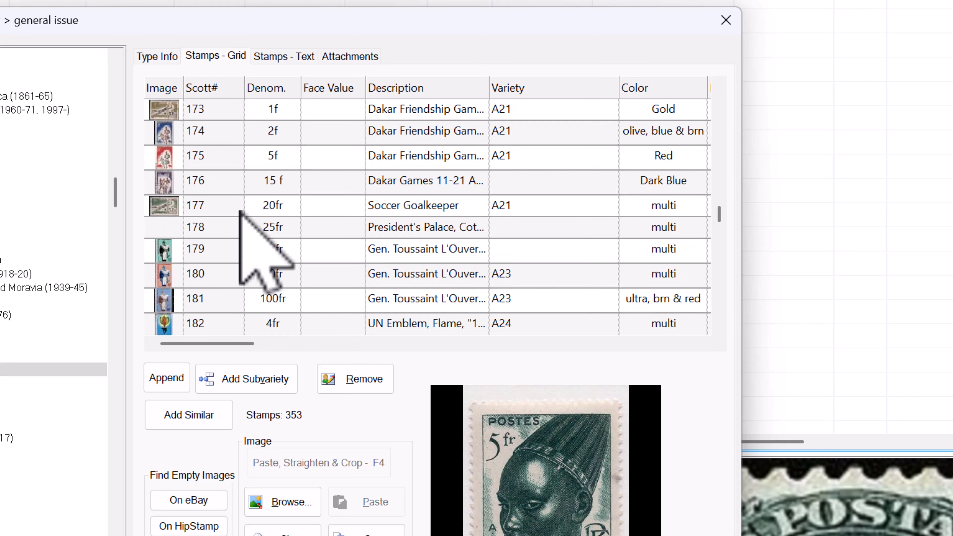
{"action": "scroll", "coordinate": [240, 213], "scroll_direction": "down", "scroll_amount": 6}
{"action": "scroll", "coordinate": [241, 207], "scroll_direction": "down", "scroll_amount": 20}
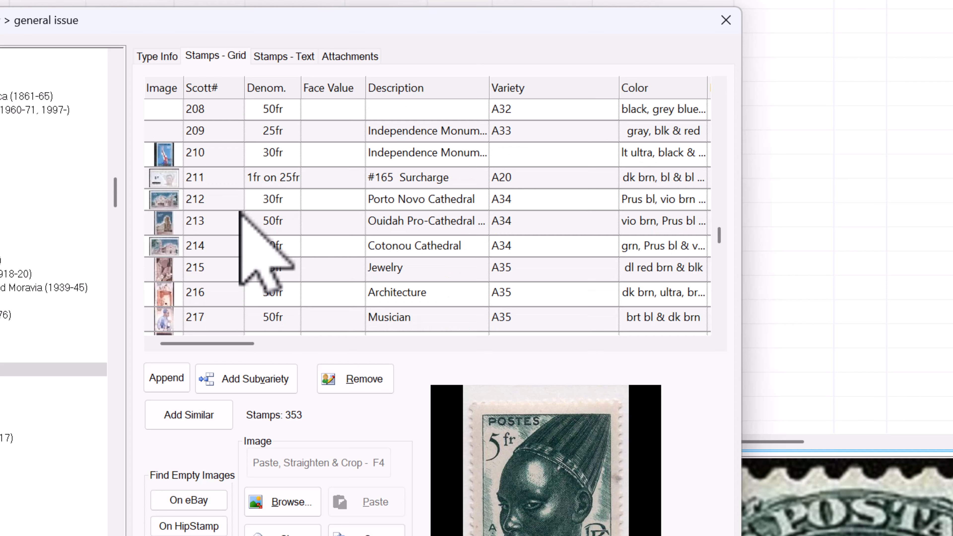
{"action": "left_click", "coordinate": [168, 132]}
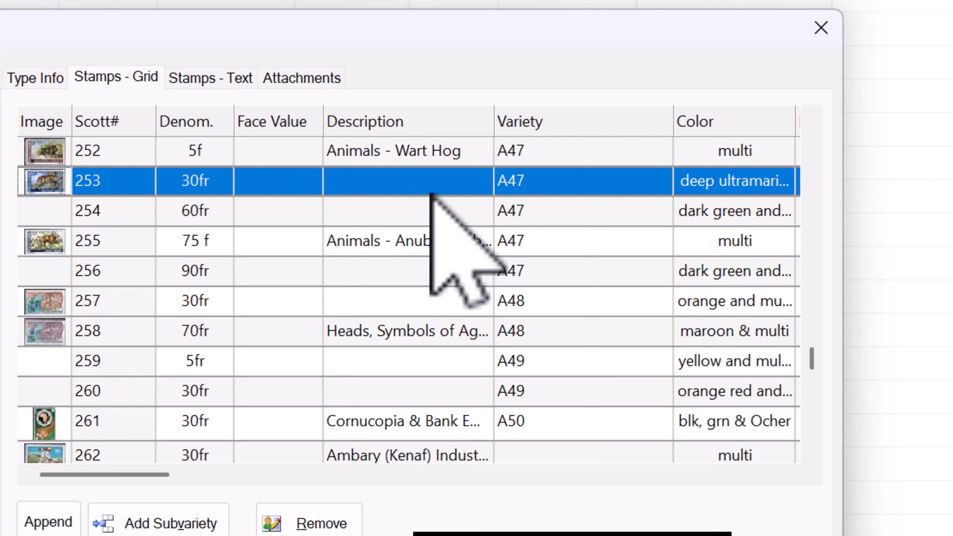
{"action": "double_click", "coordinate": [415, 157]}
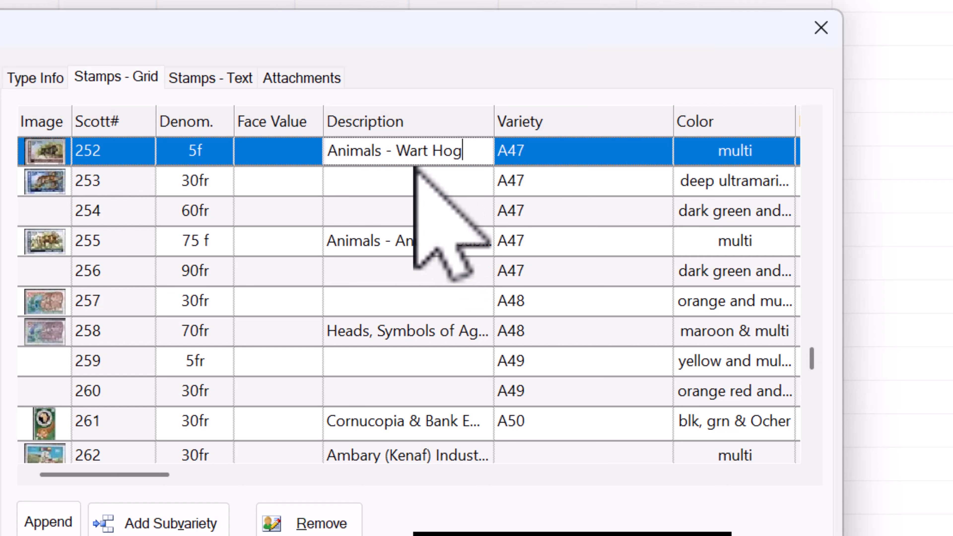
{"action": "double_click", "coordinate": [422, 181]}
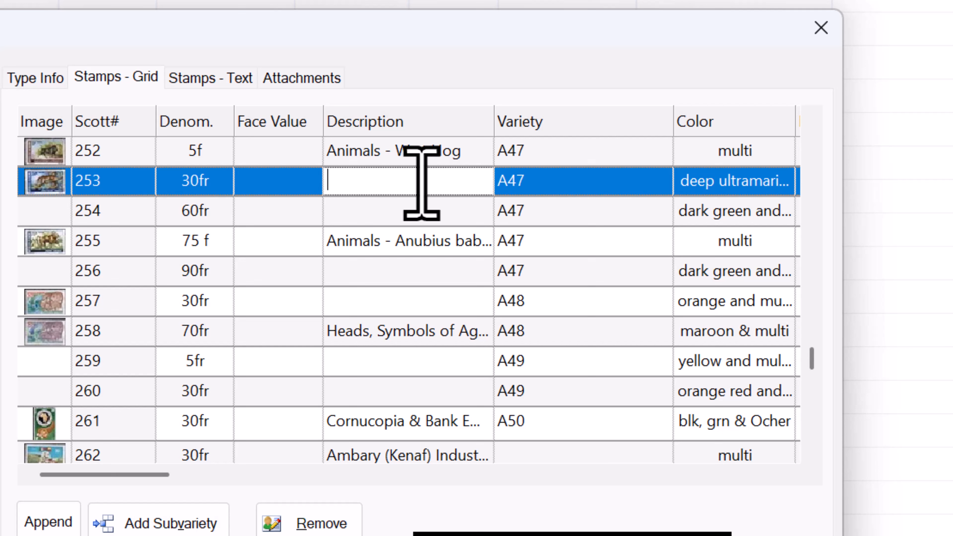
{"action": "type", "text": "Leopard"}
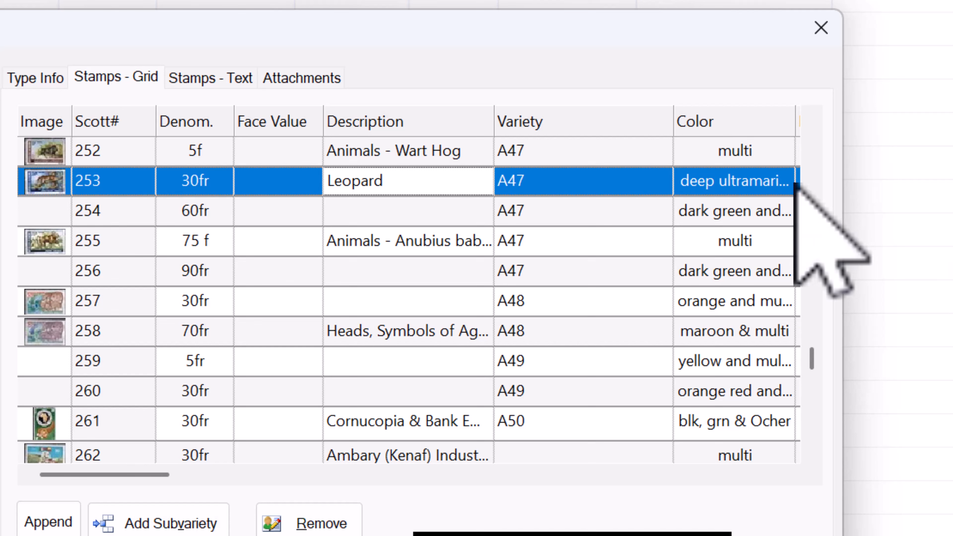
Choose Tête-bêche pair as the variety of Scott# 253 and clear that variety field again
{"action": "left_click", "coordinate": [560, 185]}
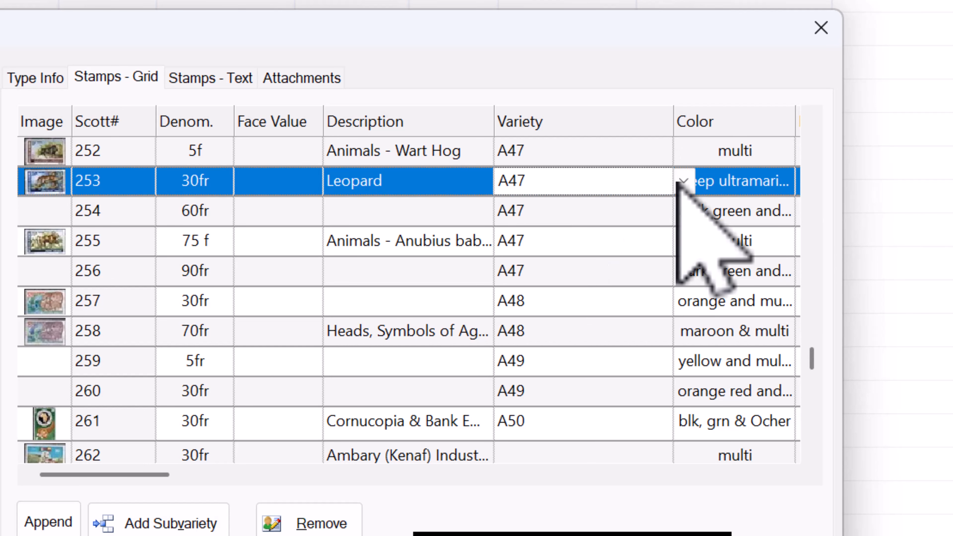
{"action": "left_click", "coordinate": [690, 183]}
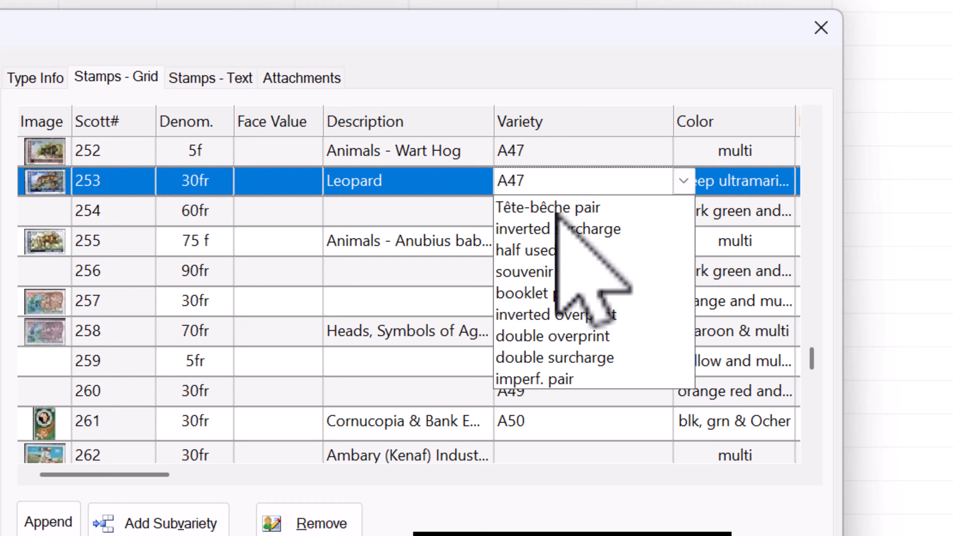
{"action": "left_click", "coordinate": [580, 217]}
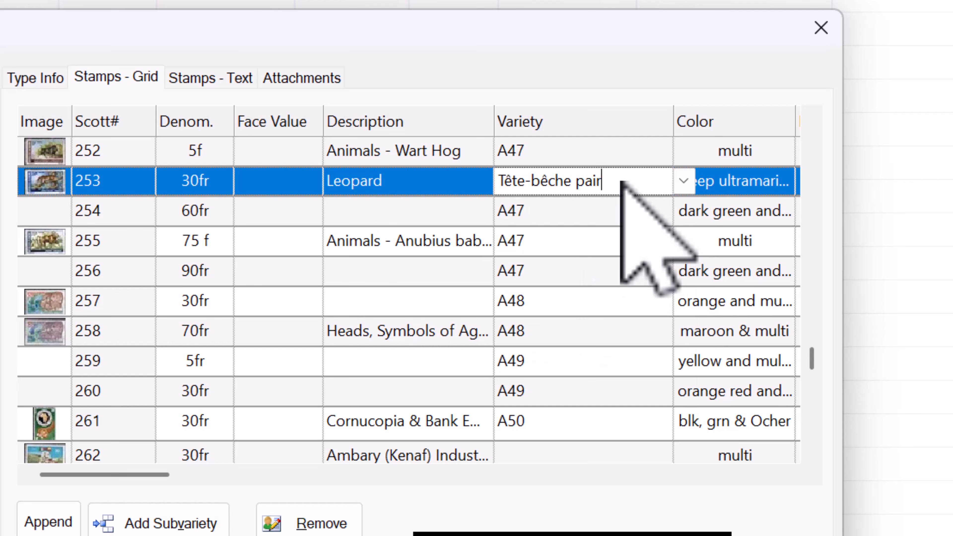
{"action": "left_click_drag", "start_coordinate": [621, 182], "coordinate": [450, 180]}
{"action": "key", "text": "Delete"}
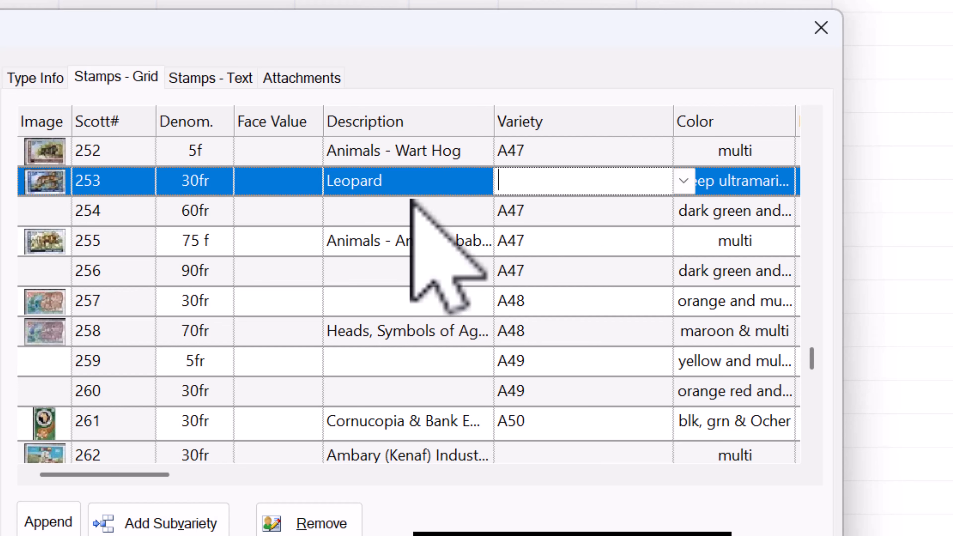
Enter Spotted Hyena as the description of the 60fr stamp Scott# 254 and open its color for editing
{"action": "left_click", "coordinate": [414, 211]}
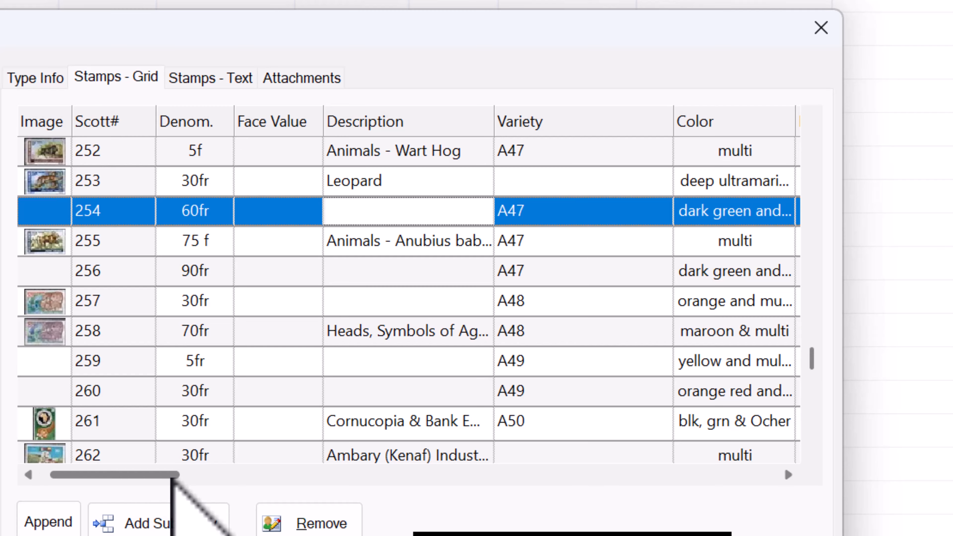
{"action": "mouse_move", "coordinate": [150, 475]}
{"action": "left_mouse_down"}
{"action": "mouse_move", "coordinate": [355, 494]}
{"action": "mouse_move", "coordinate": [150, 485]}
{"action": "left_mouse_up"}
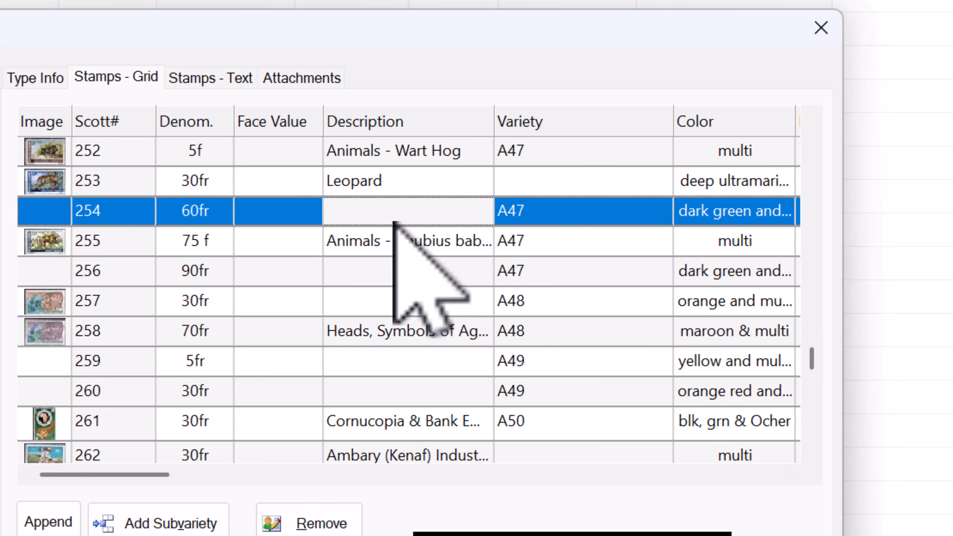
{"action": "left_click", "coordinate": [394, 210]}
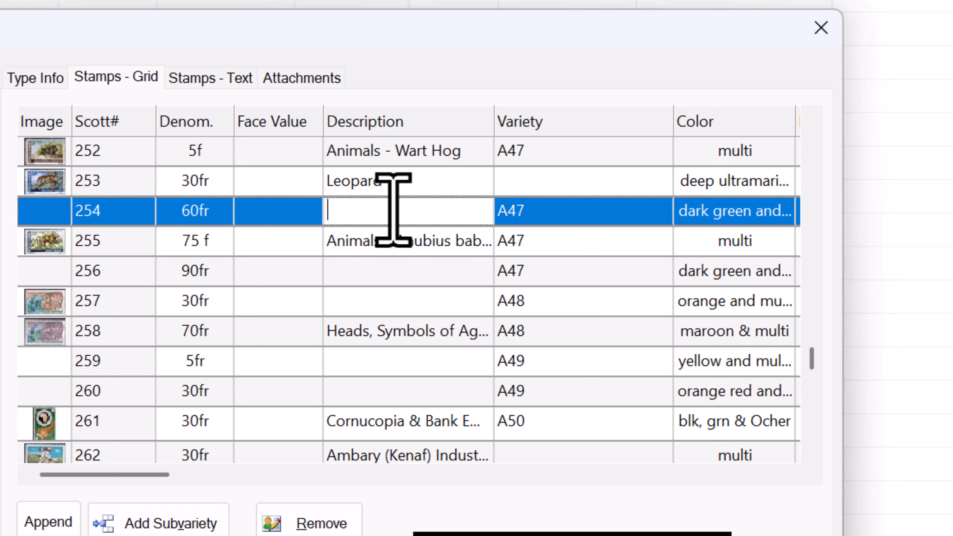
{"action": "type", "text": "Spotted"}
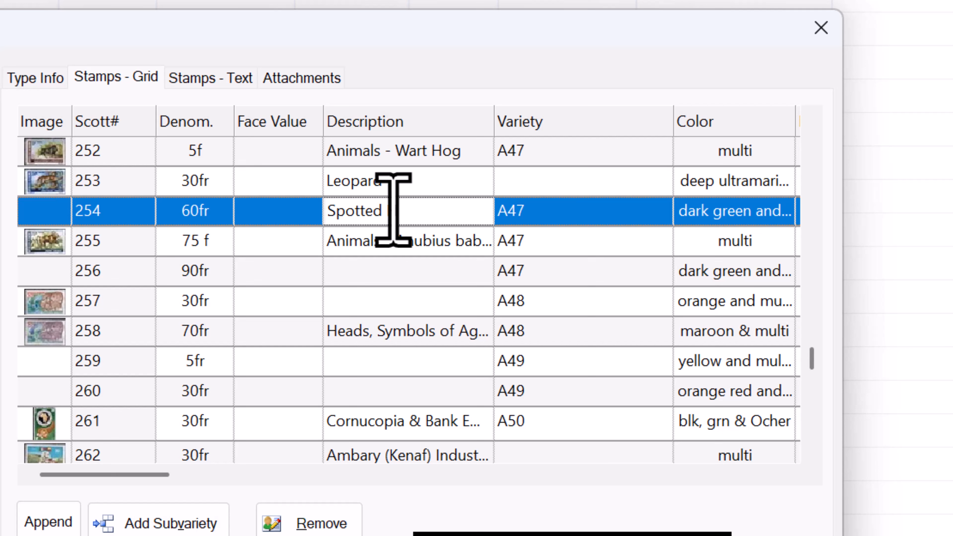
{"action": "type", "text": " Hyena"}
{"action": "key", "text": "Tab"}
{"action": "key", "text": "Tab"}
{"action": "type", "text": "Multicoloured"}
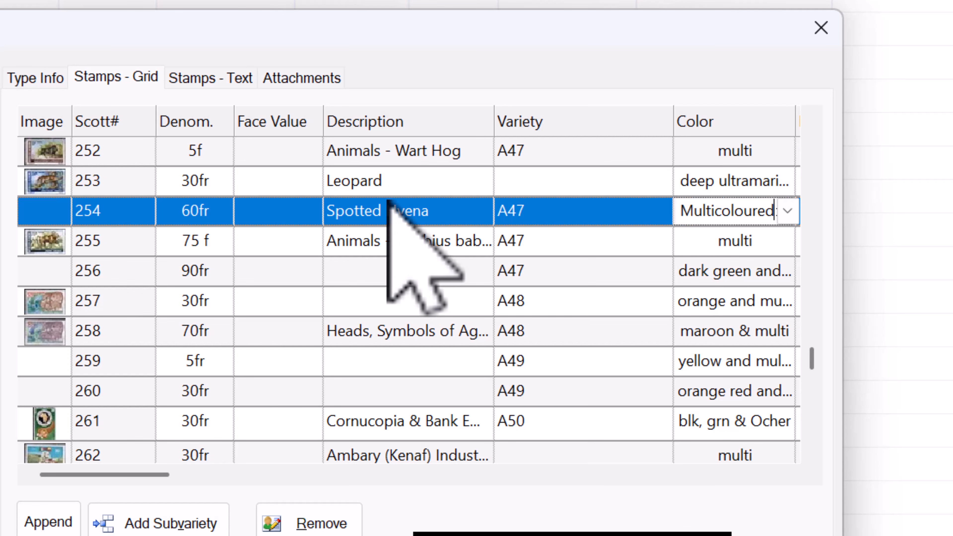
{"action": "left_click_drag", "start_coordinate": [130, 474], "coordinate": [230, 475]}
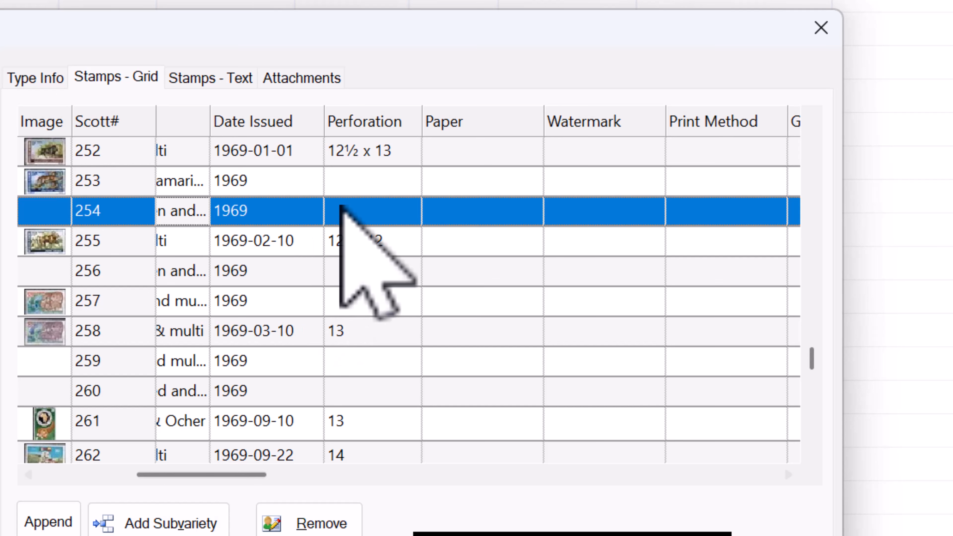
Set the perforation of stamp Scott# 254 to 12½ x 12, starting from the ½ ¼ ¾ preset
{"action": "left_click", "coordinate": [346, 211]}
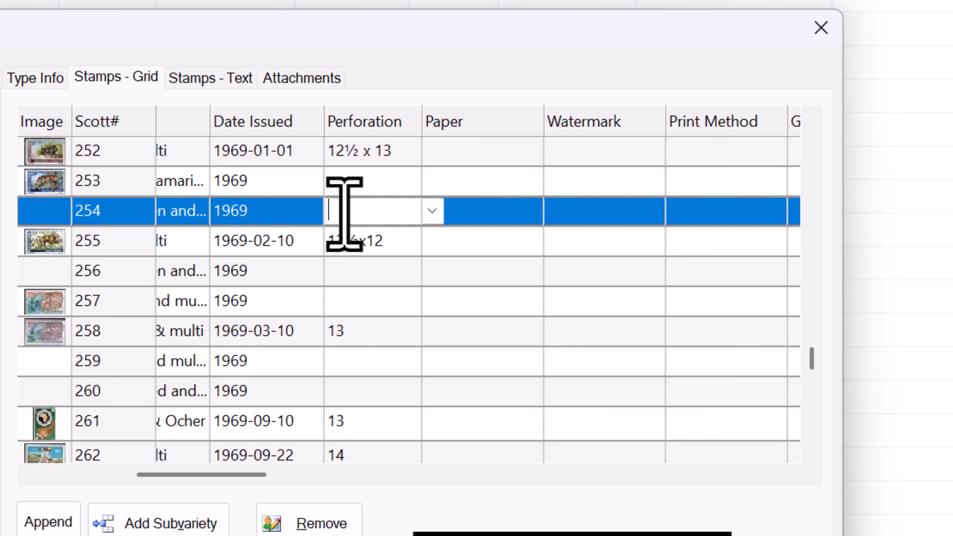
{"action": "left_click", "coordinate": [432, 211]}
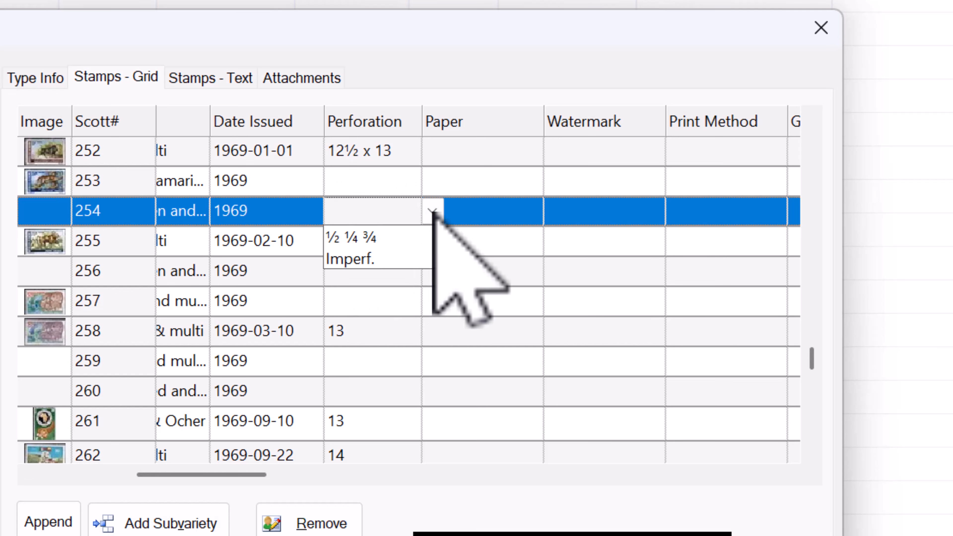
{"action": "left_click", "coordinate": [388, 242]}
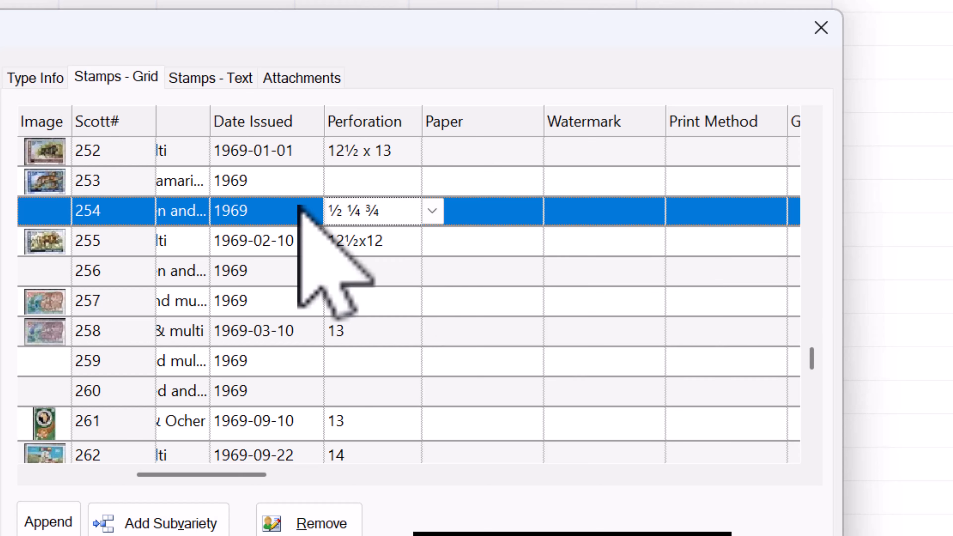
{"action": "key", "text": "BackSpace"}
{"action": "key", "text": "BackSpace"}
{"action": "key", "text": "BackSpace"}
{"action": "type", "text": "12½ x 12"}
{"action": "key", "text": "Tab"}
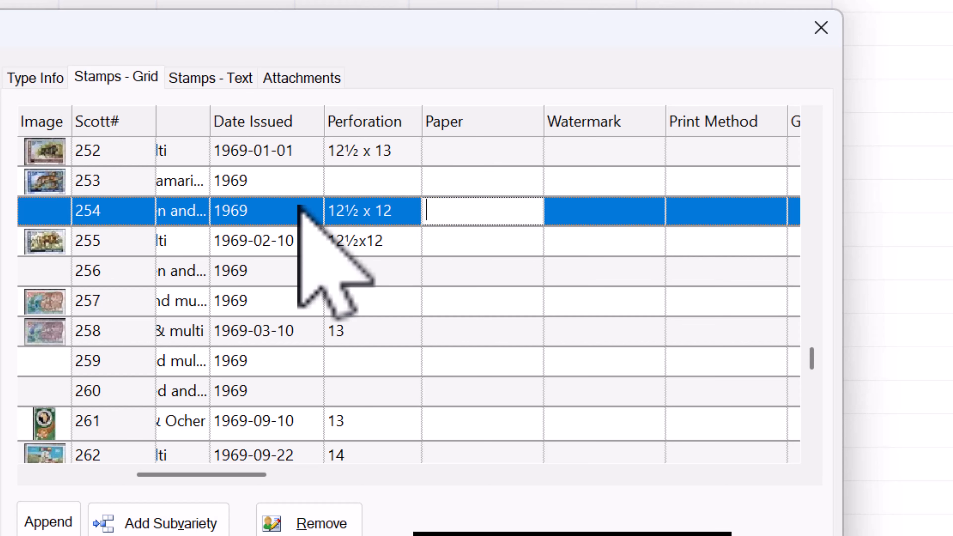
Enter catalog values for stamp Scott# 254: 1.05 for Mint-VF and 0.55 for Used-VF
{"action": "scroll", "coordinate": [419, 290], "scroll_direction": "right", "scroll_amount": 5}
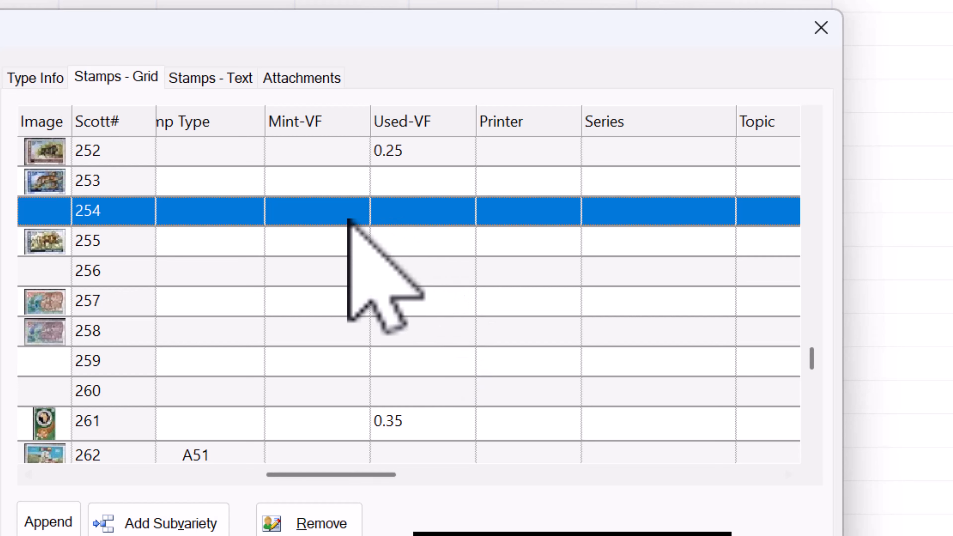
{"action": "left_click", "coordinate": [339, 217]}
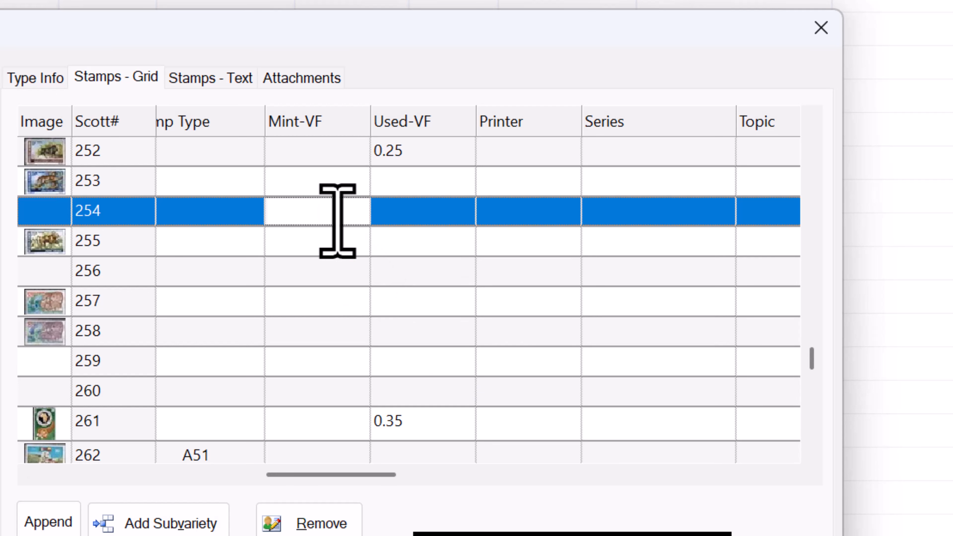
{"action": "type", "text": "1.05"}
{"action": "key", "text": "Tab"}
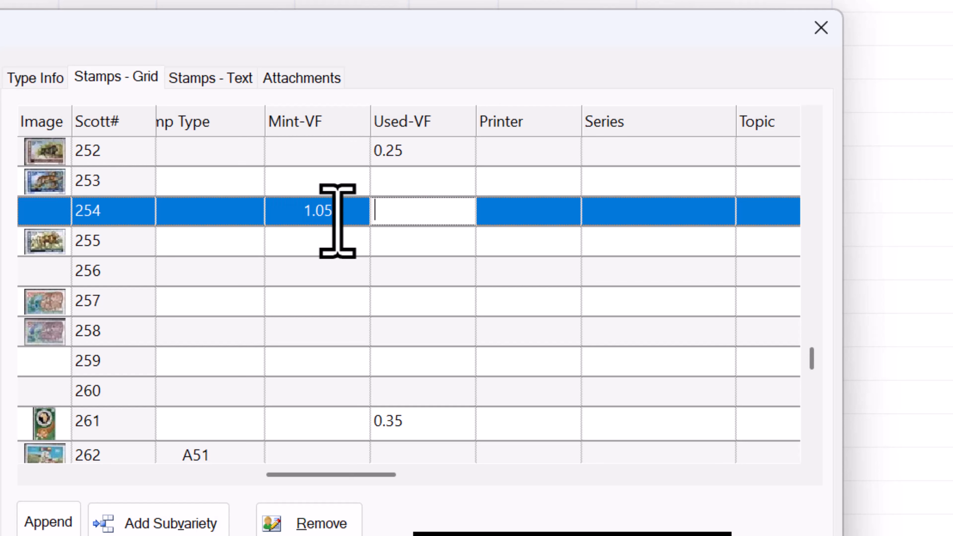
{"action": "type", "text": "0.55"}
{"action": "key", "text": "Tab"}
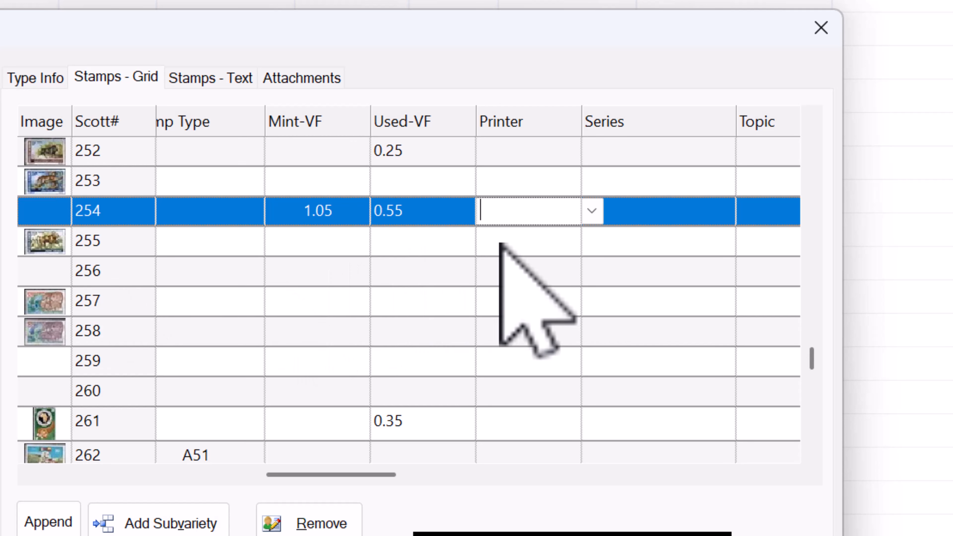
Check the printer choices for Scott# 254 without picking one, and enter Animals from the Pendjari Reservation as its series
{"action": "left_click", "coordinate": [592, 211]}
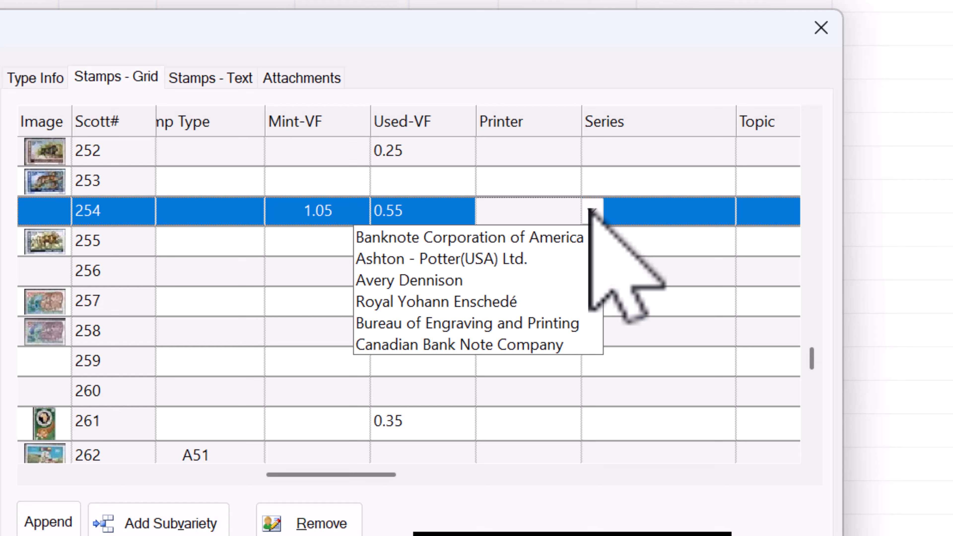
{"action": "left_click", "coordinate": [648, 249]}
{"action": "left_click", "coordinate": [643, 215]}
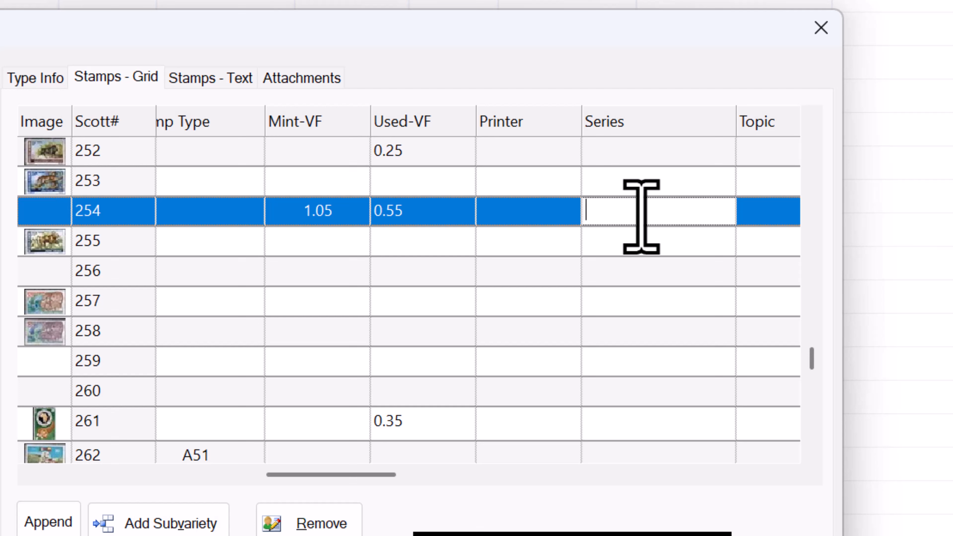
{"action": "type", "text": "Animals from the Pend"}
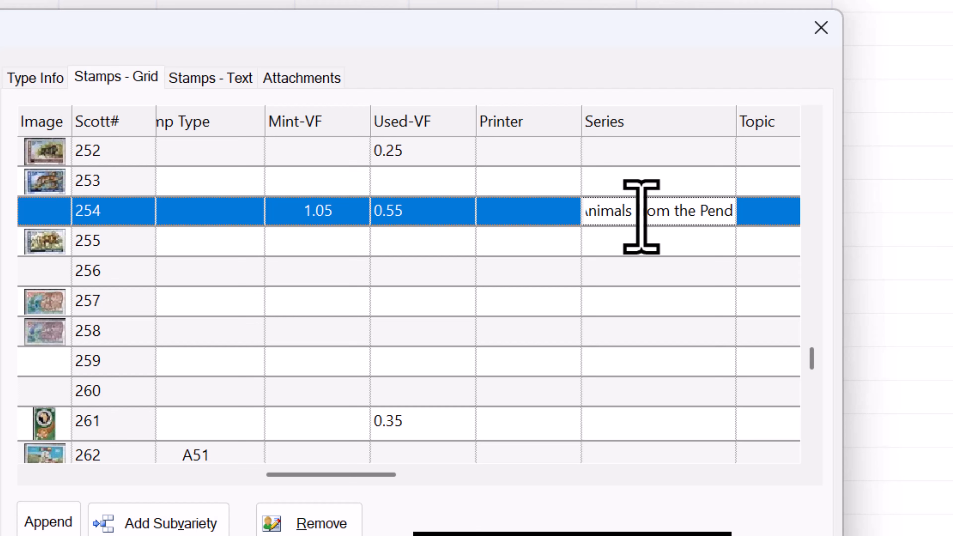
{"action": "type", "text": "jari "}
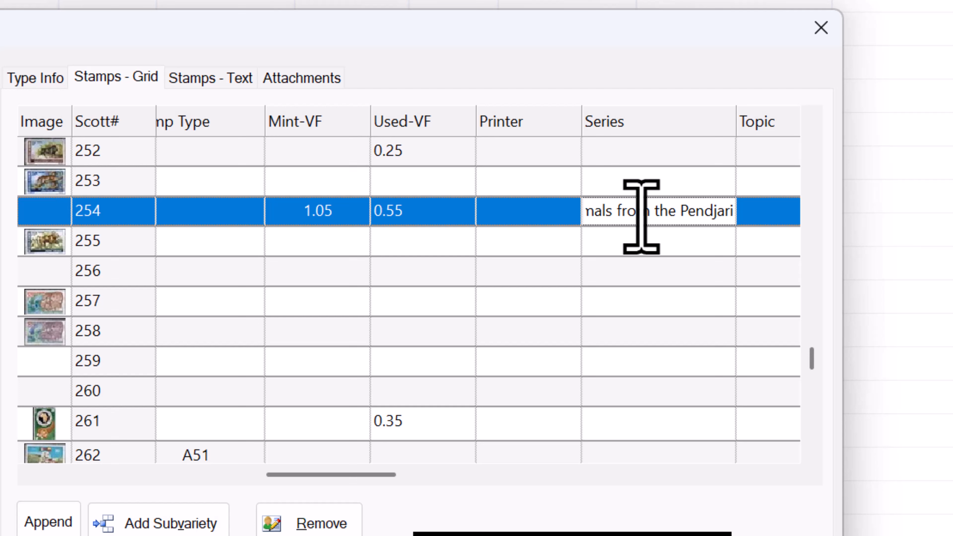
{"action": "type", "text": "Res"}
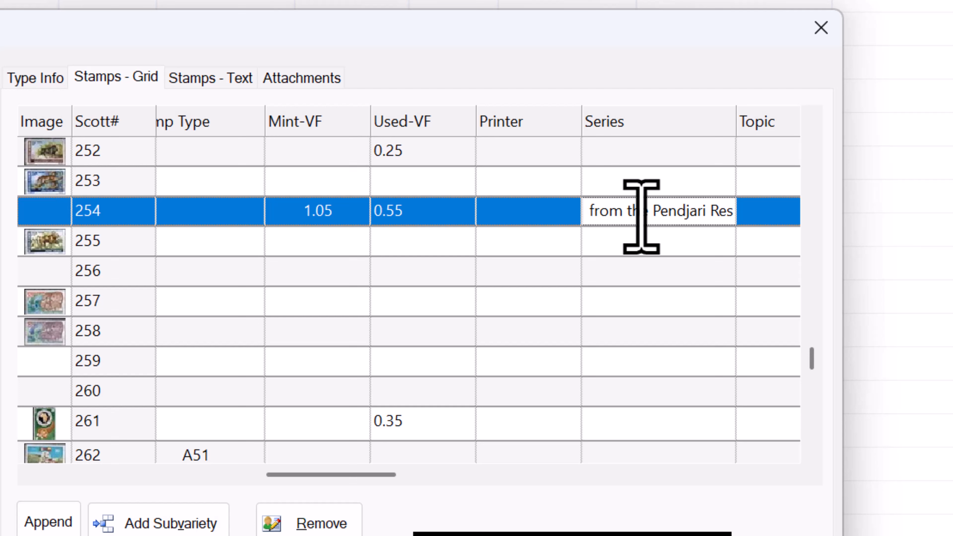
{"action": "type", "text": "ervation"}
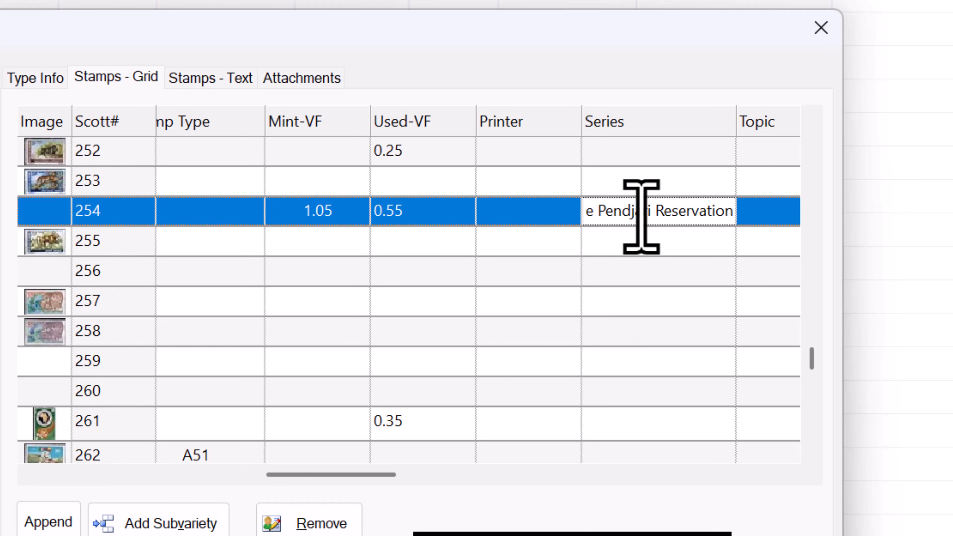
{"action": "key", "text": "Tab"}
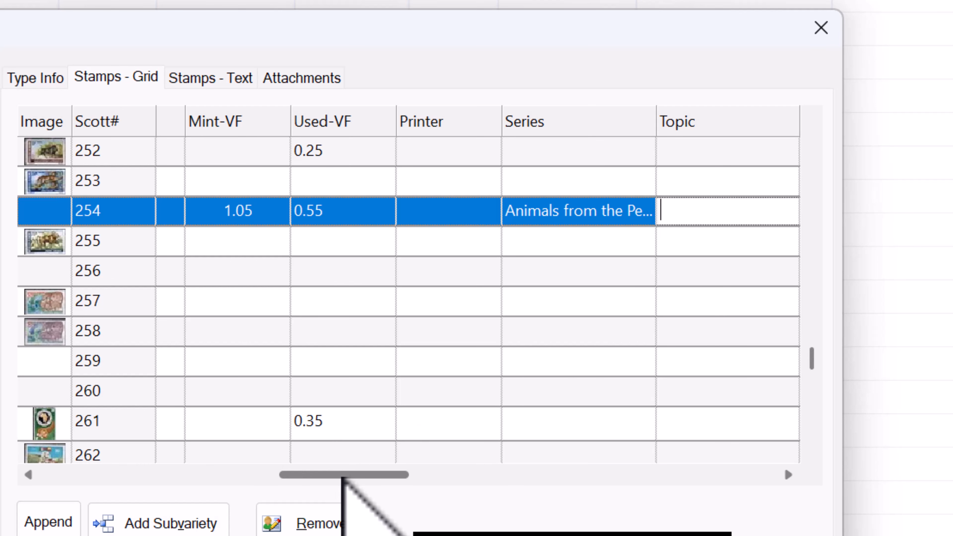
Add a subvariety of stamp Scott# 257 and number it 257a
{"action": "left_click_drag", "start_coordinate": [342, 477], "coordinate": [121, 496]}
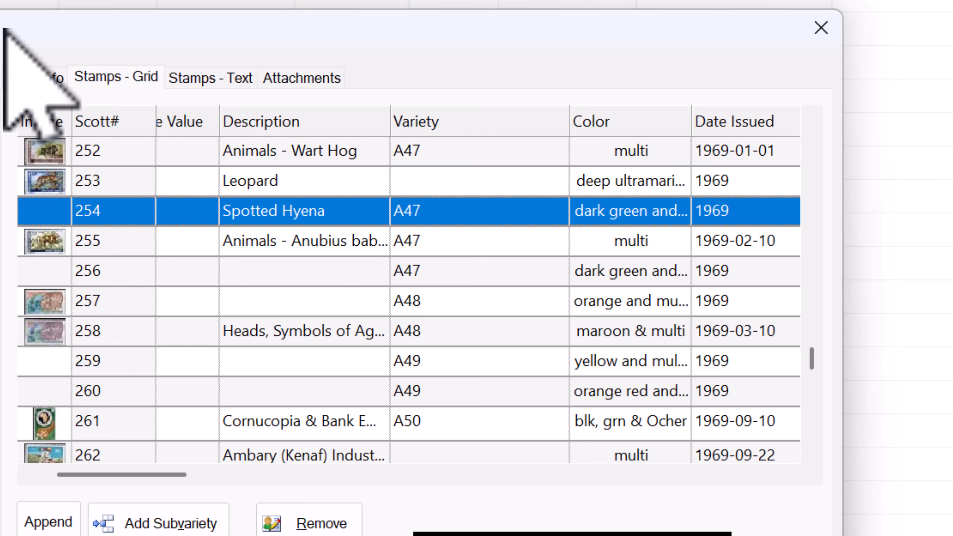
{"action": "left_click_drag", "start_coordinate": [4, 29], "coordinate": [9, 29]}
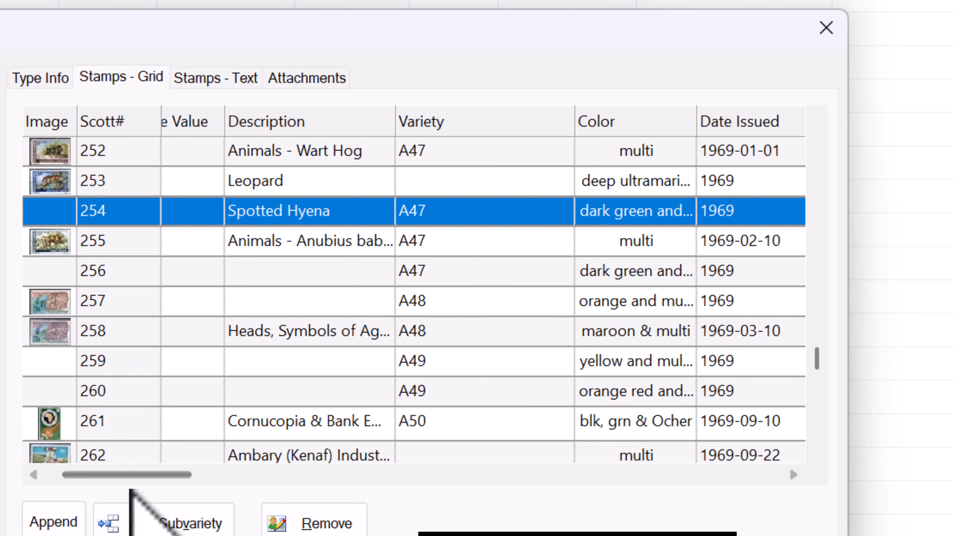
{"action": "left_click", "coordinate": [51, 306]}
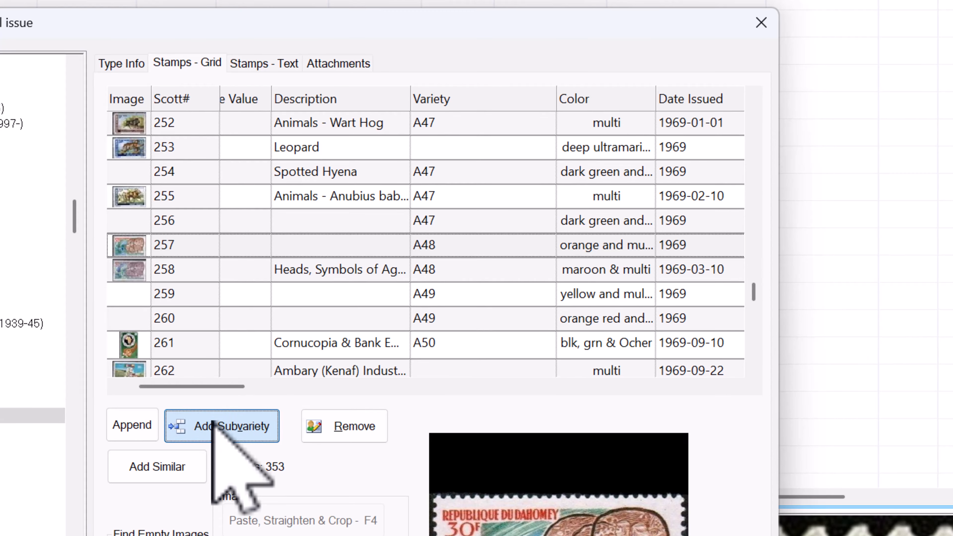
{"action": "left_click", "coordinate": [150, 522]}
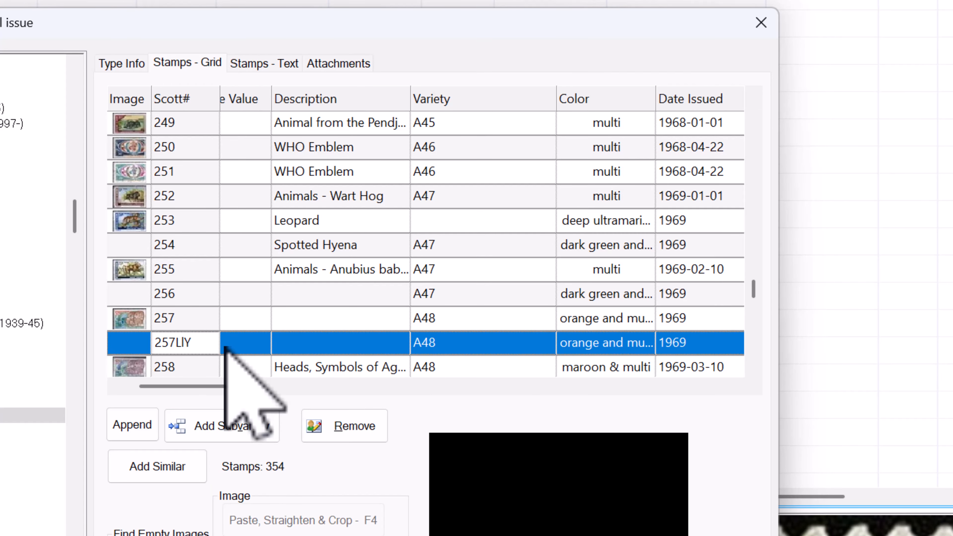
{"action": "key", "text": "BackSpace"}
{"action": "key", "text": "BackSpace"}
{"action": "key", "text": "BackSpace"}
{"action": "type", "text": "a"}
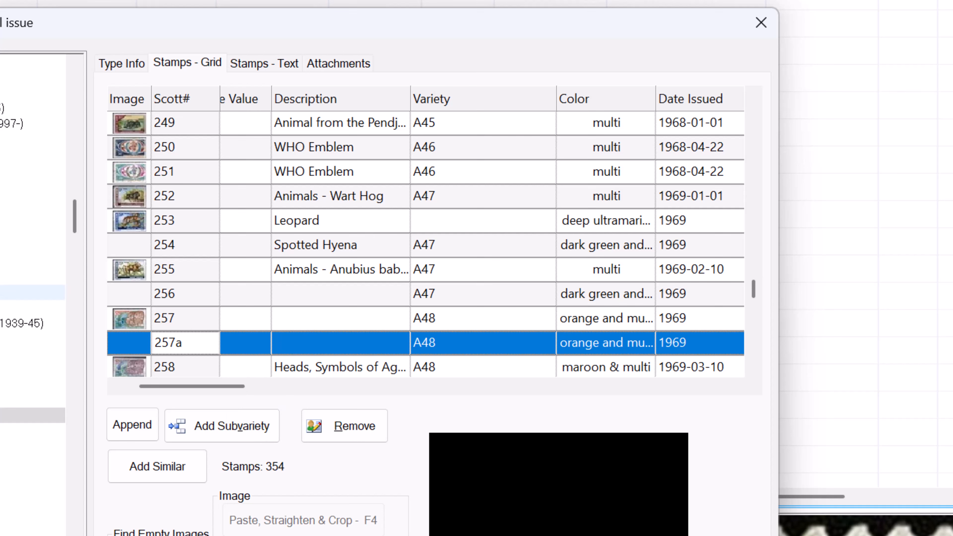
Remove the subvariety record 257a from the Dahomey general issue stamps
{"action": "left_click", "coordinate": [146, 322]}
{"action": "left_click", "coordinate": [149, 335]}
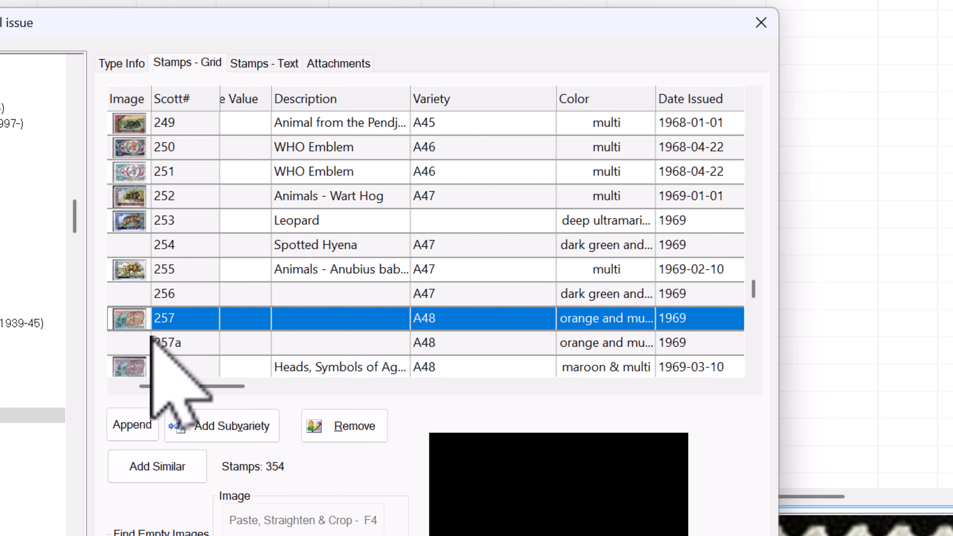
{"action": "left_click", "coordinate": [353, 427]}
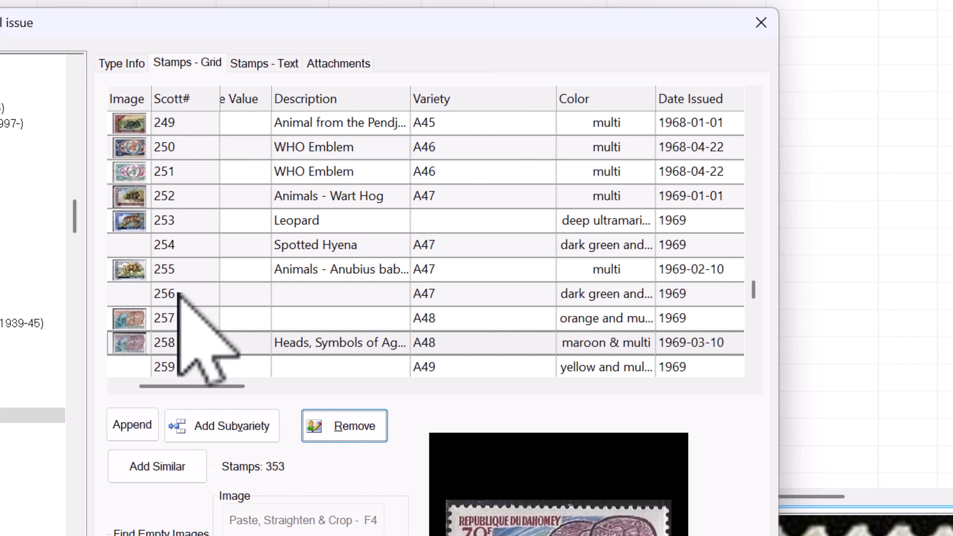
Append a new stamp record after Scott# 345 in the Dahomey general issue list
{"action": "left_click", "coordinate": [130, 413]}
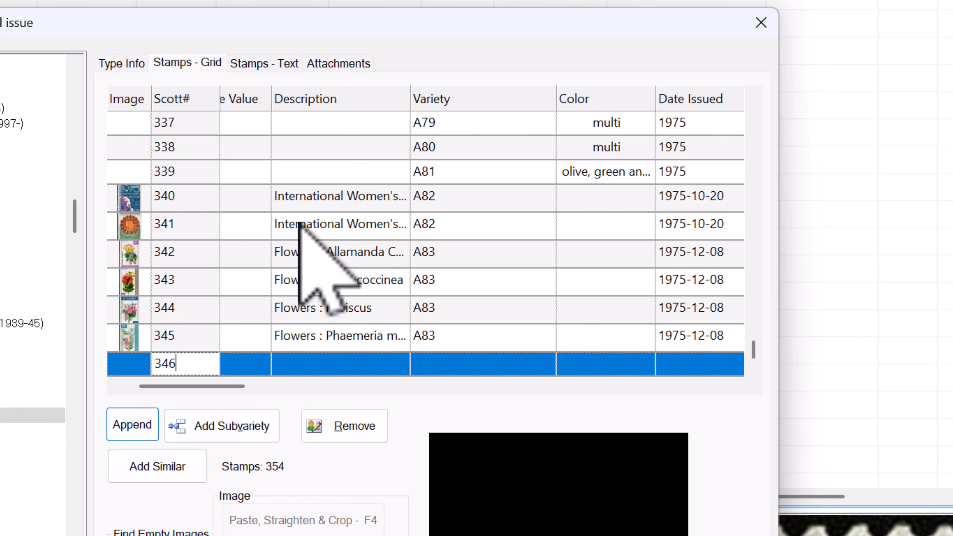
Display the image of stamp Scott# 282, Horseman facing left, and switch to File Explorer to view the stamp thumbnail files
{"action": "scroll", "coordinate": [296, 244], "scroll_direction": "up", "scroll_amount": 6}
{"action": "scroll", "coordinate": [289, 225], "scroll_direction": "up", "scroll_amount": 5}
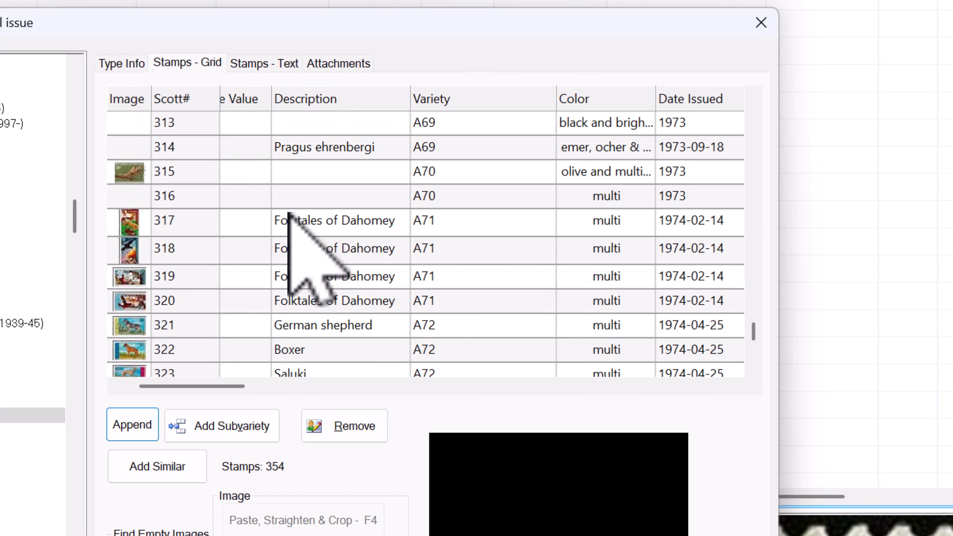
{"action": "scroll", "coordinate": [178, 235], "scroll_direction": "up", "scroll_amount": 4}
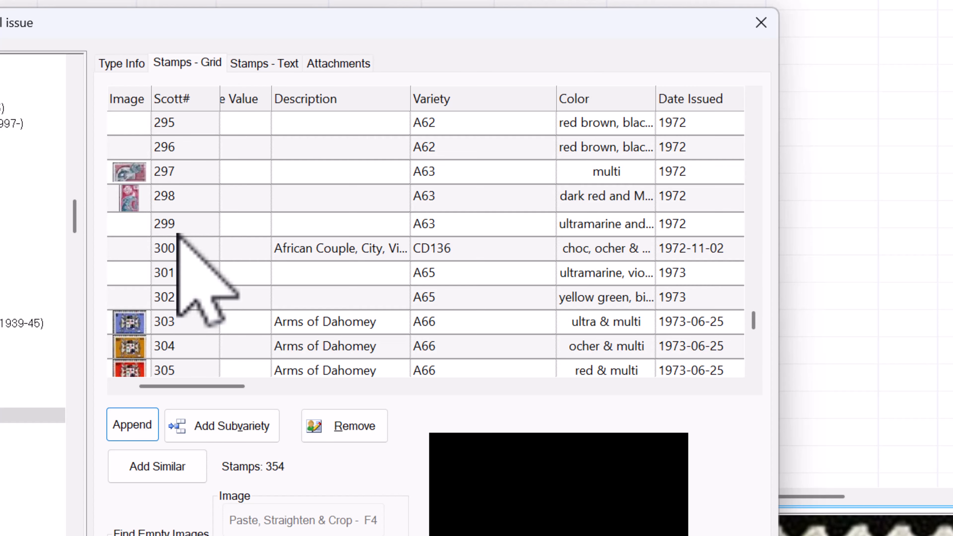
{"action": "scroll", "coordinate": [178, 235], "scroll_direction": "up", "scroll_amount": 2}
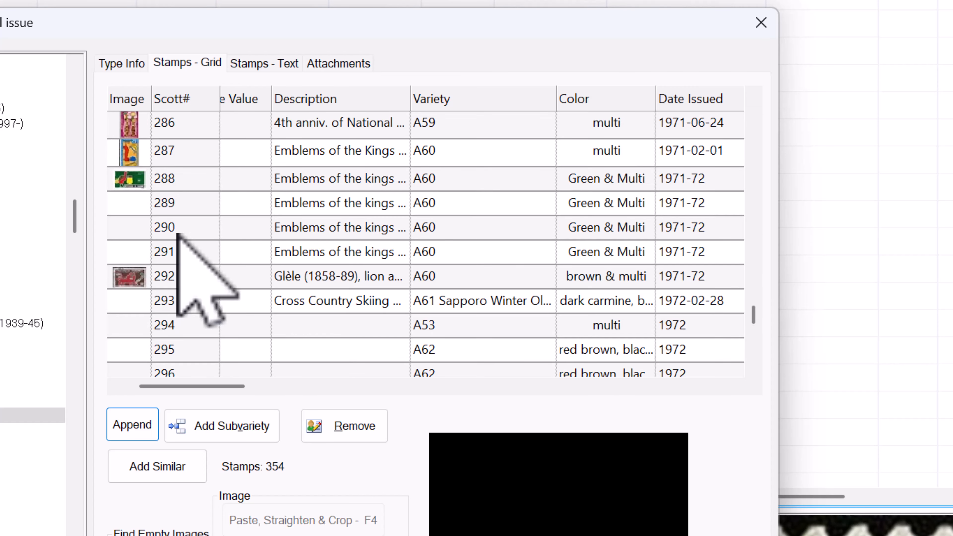
{"action": "scroll", "coordinate": [268, 207], "scroll_direction": "up", "scroll_amount": 2}
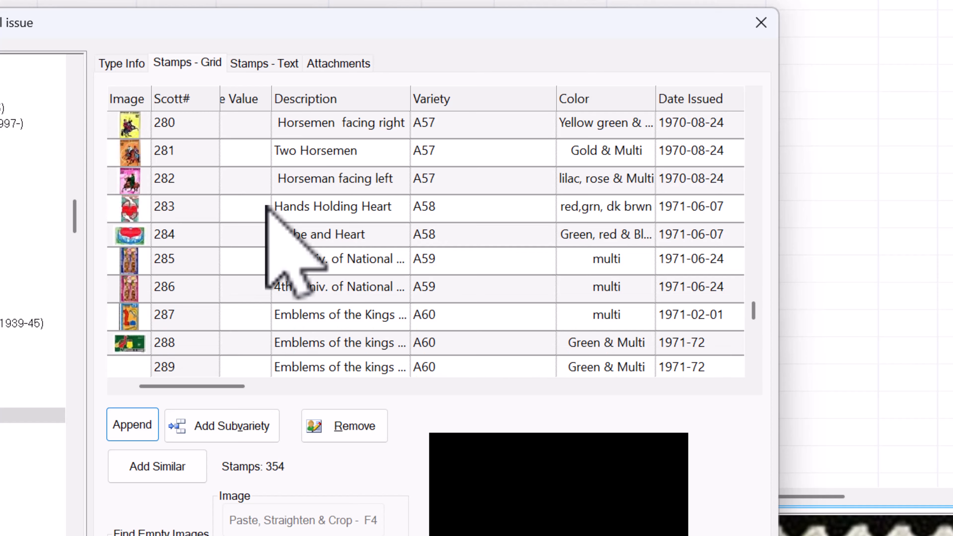
{"action": "left_click", "coordinate": [134, 180]}
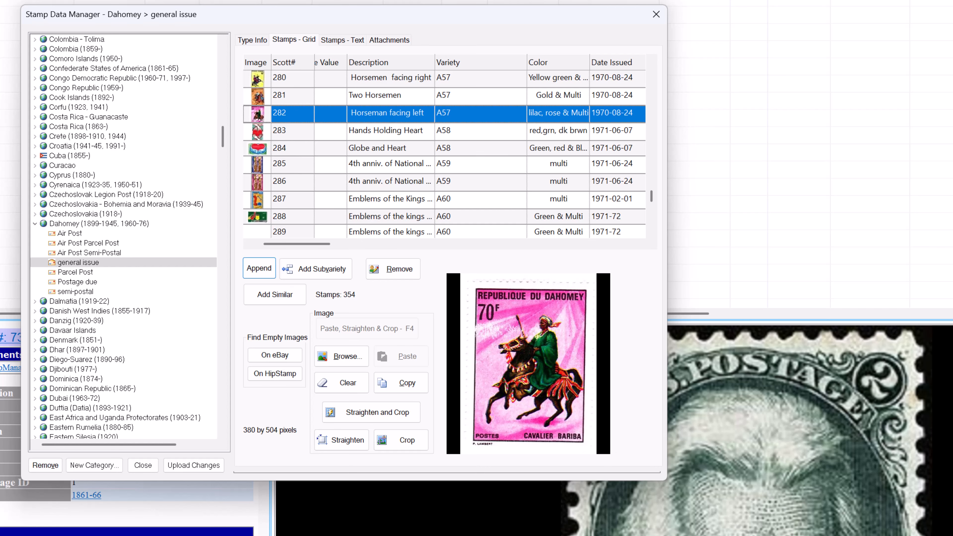
{"action": "left_click", "coordinate": [360, 534]}
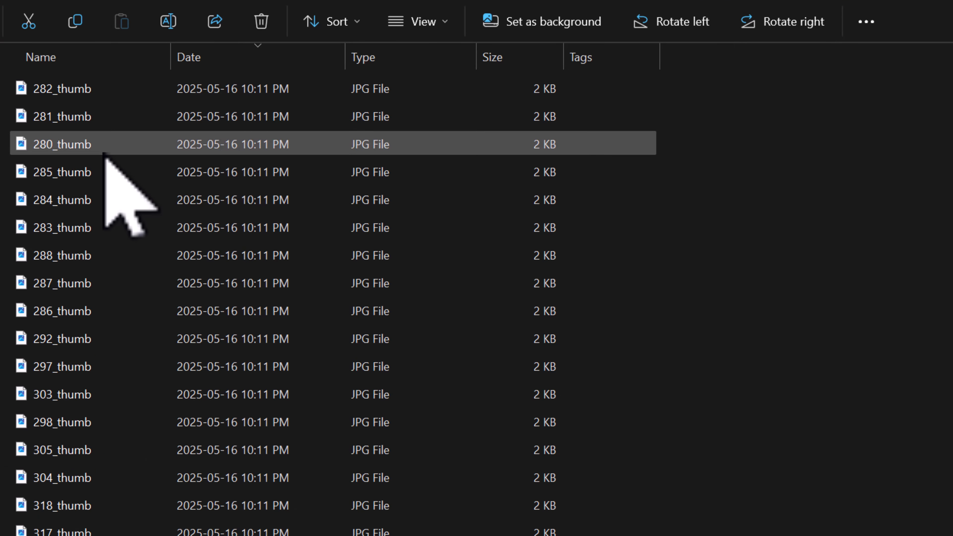
{"action": "mouse_move", "coordinate": [104, 154]}
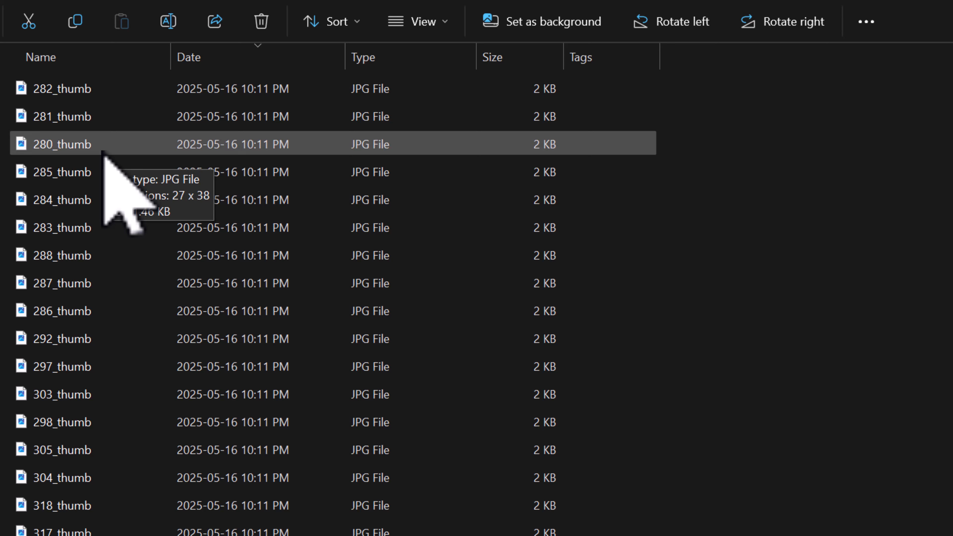